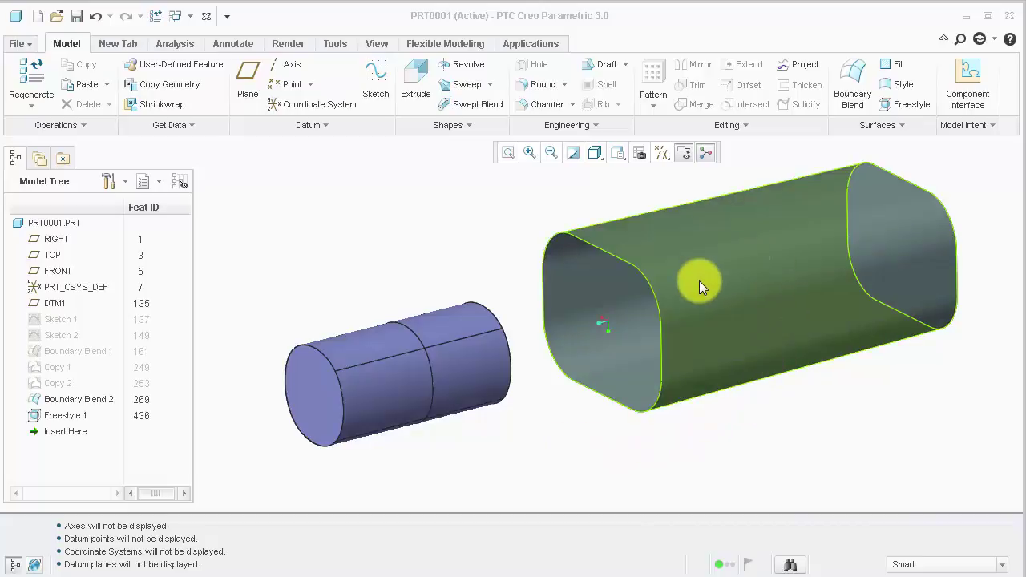
# Select the Freestyle 1 cylinder and bring up its context menu.
pyautogui.click(472, 379)
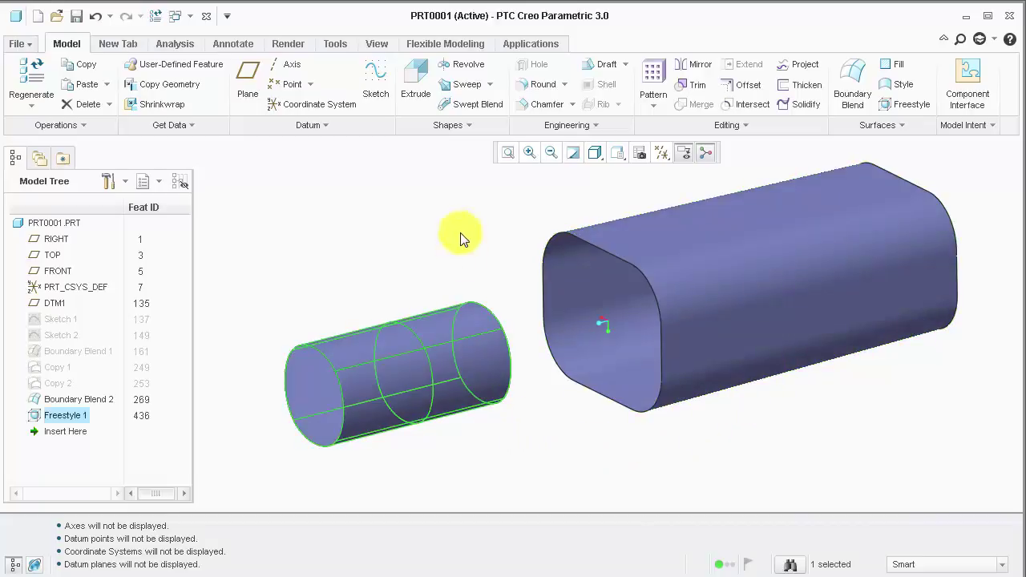
pyautogui.rightClick(459, 204)
# Open Freestyle 1 for editing and box-select the mesh elements at the cylinder's right end.
pyautogui.click(501, 237)
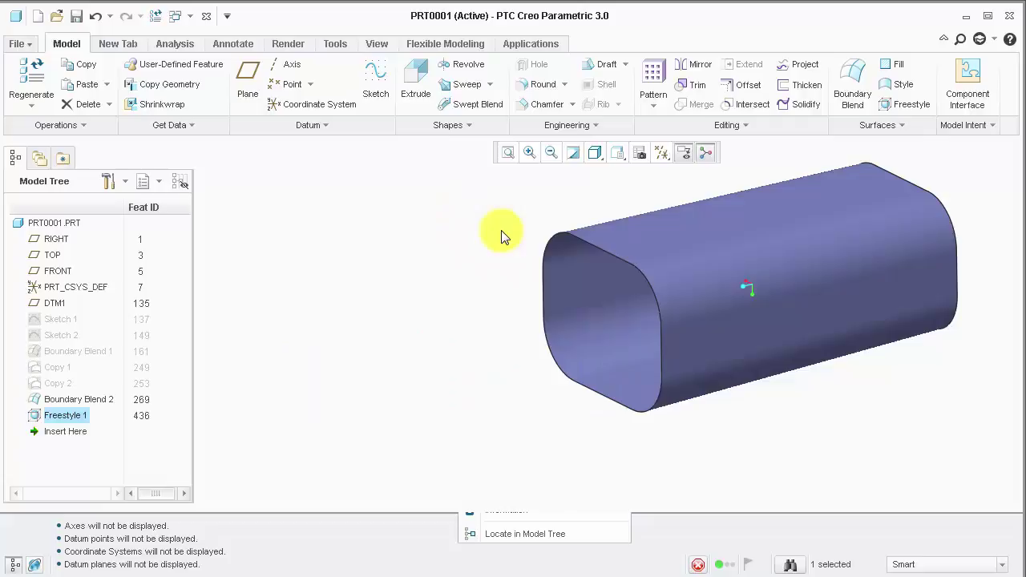
pyautogui.moveTo(513, 282); pyautogui.dragTo(464, 292, button='middle')
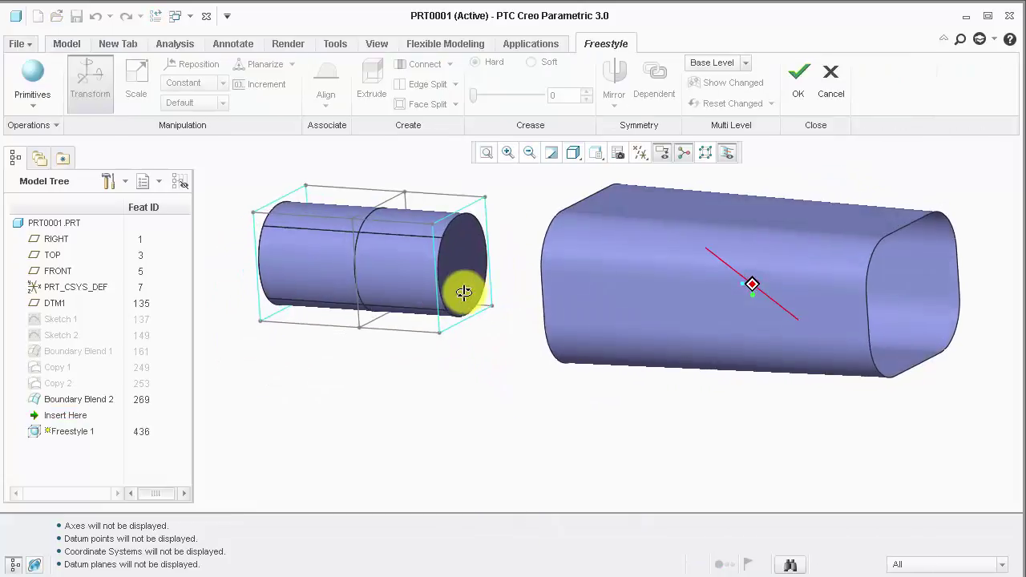
pyautogui.click(463, 285)
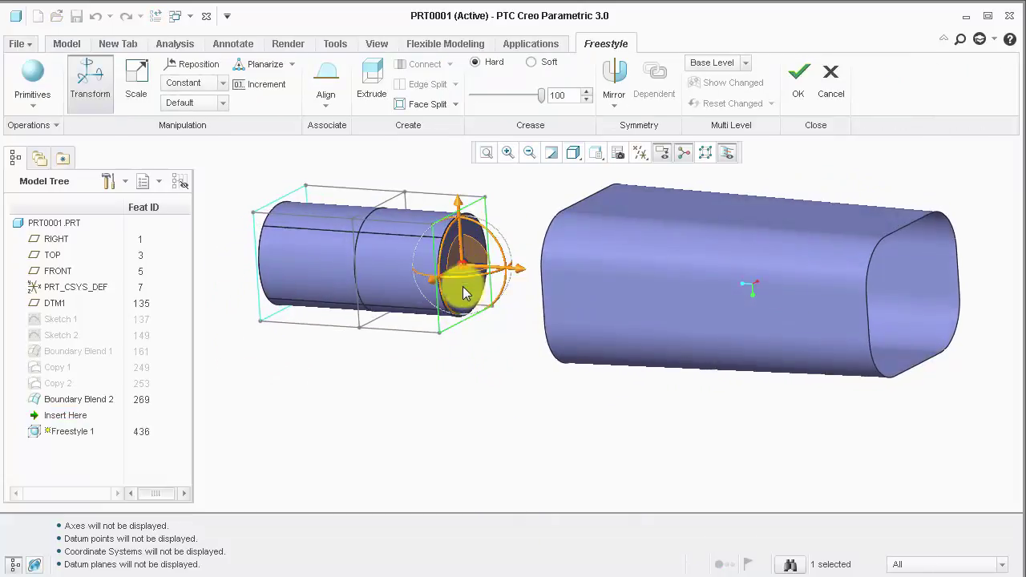
pyautogui.click(463, 395)
pyautogui.moveTo(463, 394); pyautogui.dragTo(486, 376, button='middle')
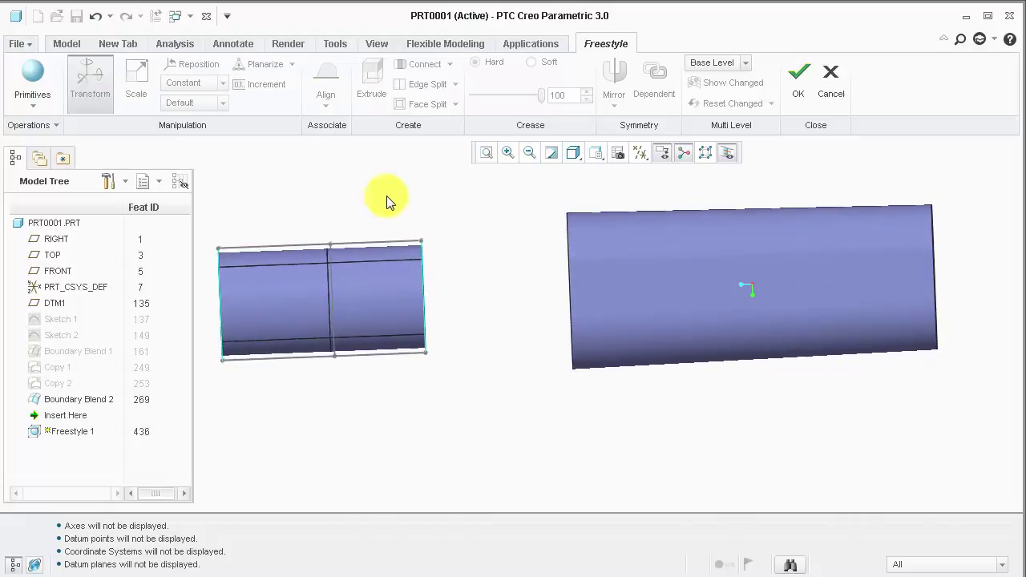
pyautogui.moveTo(386, 195); pyautogui.dragTo(463, 392)
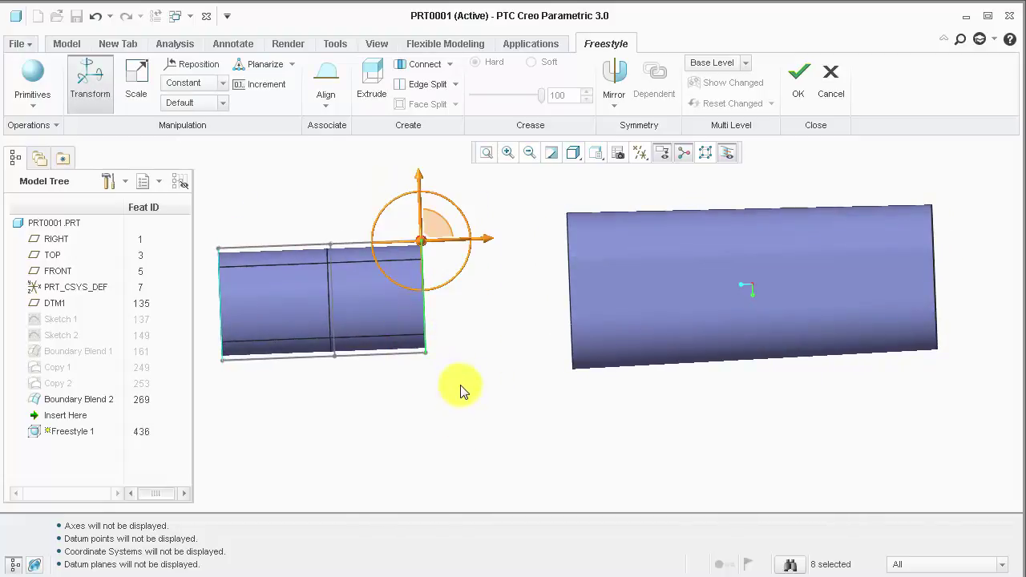
pyautogui.moveTo(463, 392); pyautogui.dragTo(483, 385, button='middle')
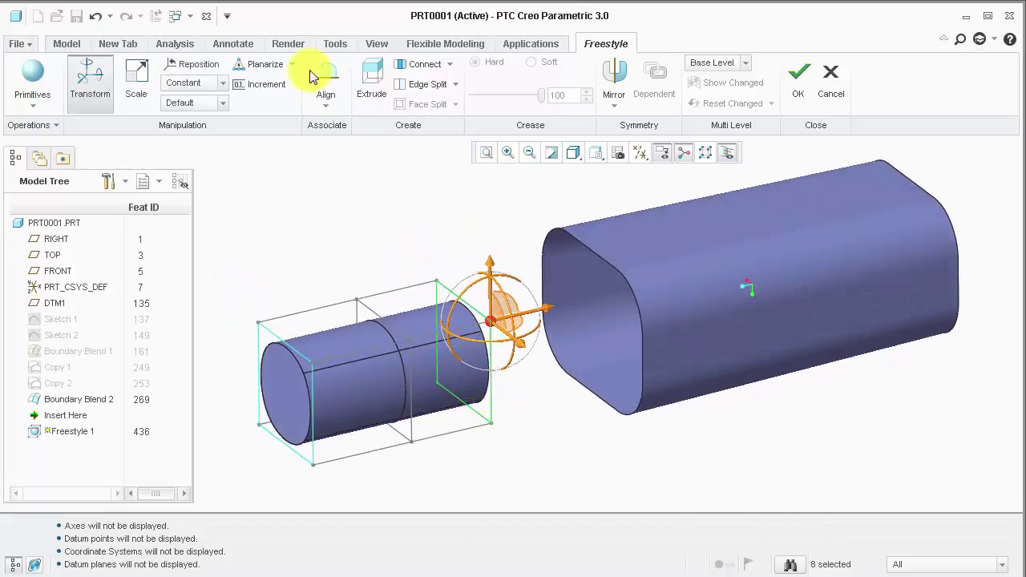
# Start a plain Align and chain the tube's full rounded-rectangle end edge loop as reference.
pyautogui.click(326, 105)
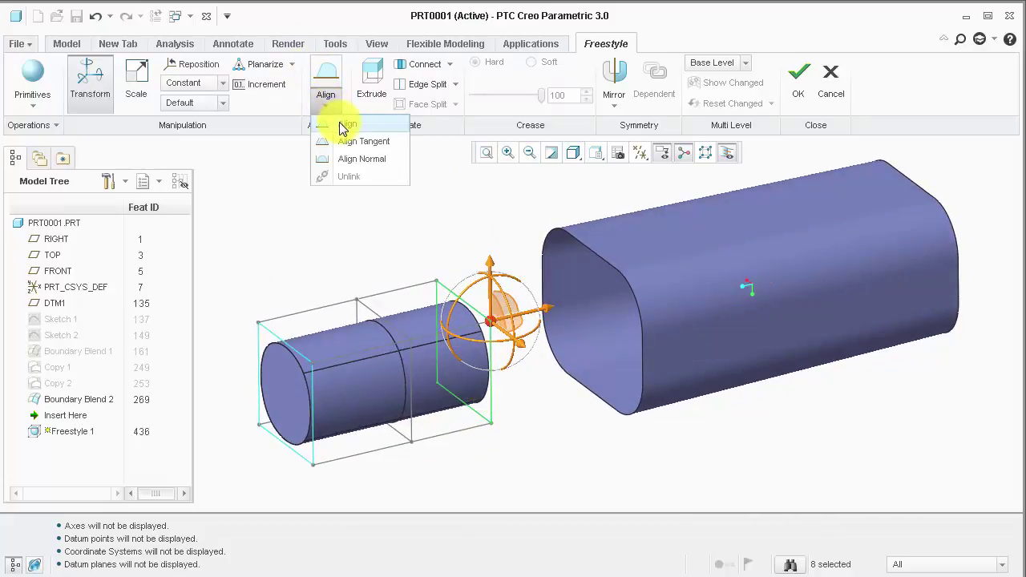
pyautogui.click(343, 126)
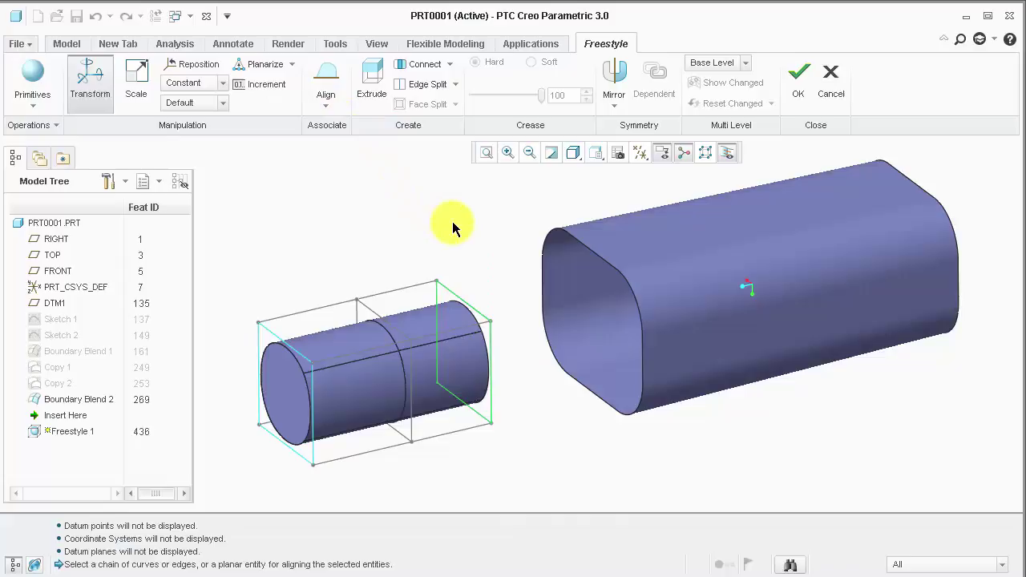
pyautogui.click(540, 278)
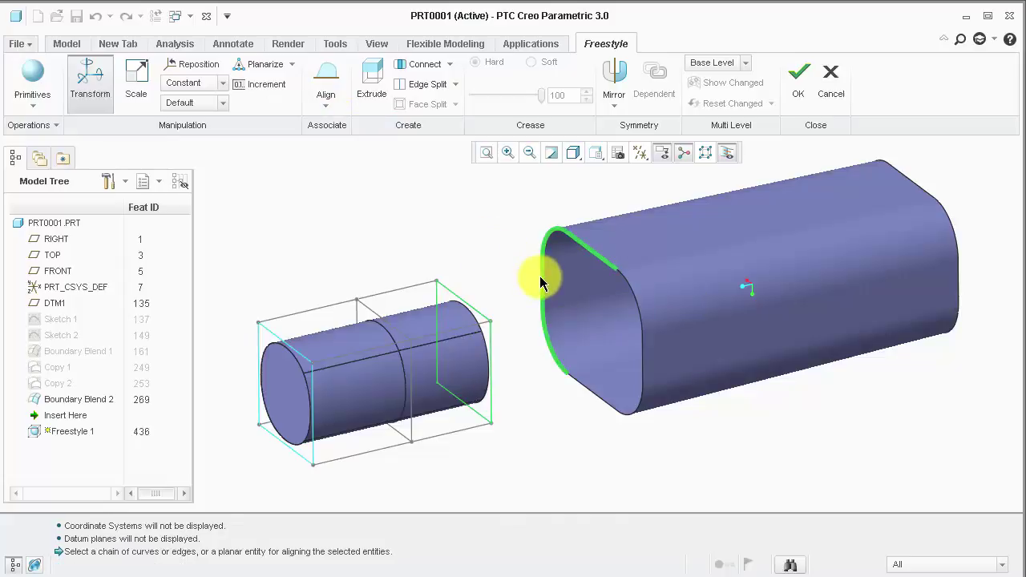
pyautogui.click(560, 376)
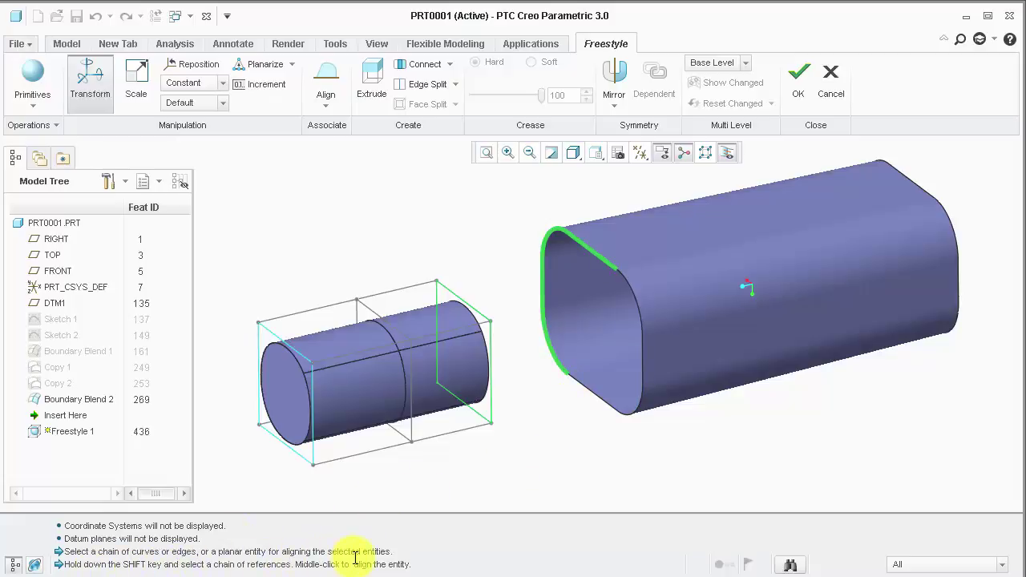
pyautogui.middleClick(561, 451)
pyautogui.click(595, 395)
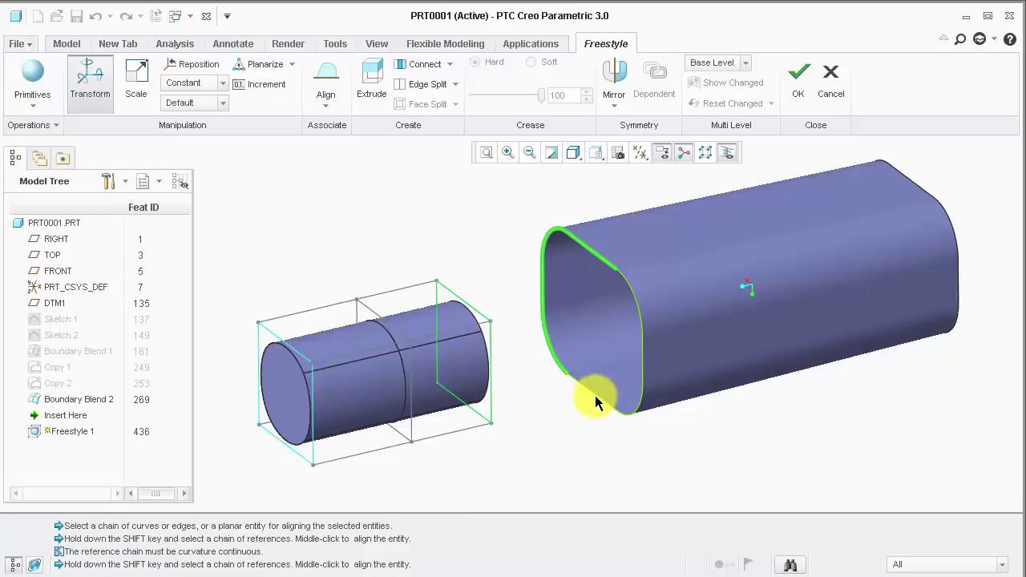
pyautogui.keyDown('shift'); pyautogui.click(595, 395); pyautogui.keyUp('shift')
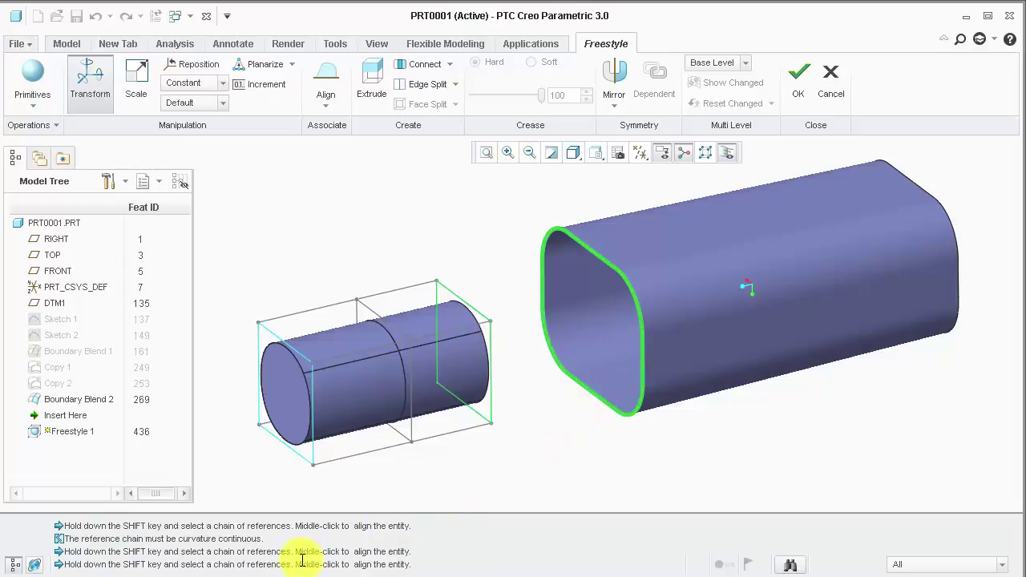
# Align the cylinder's end to the tube's edge loop with Tangent continuity.
pyautogui.middleClick(549, 425)
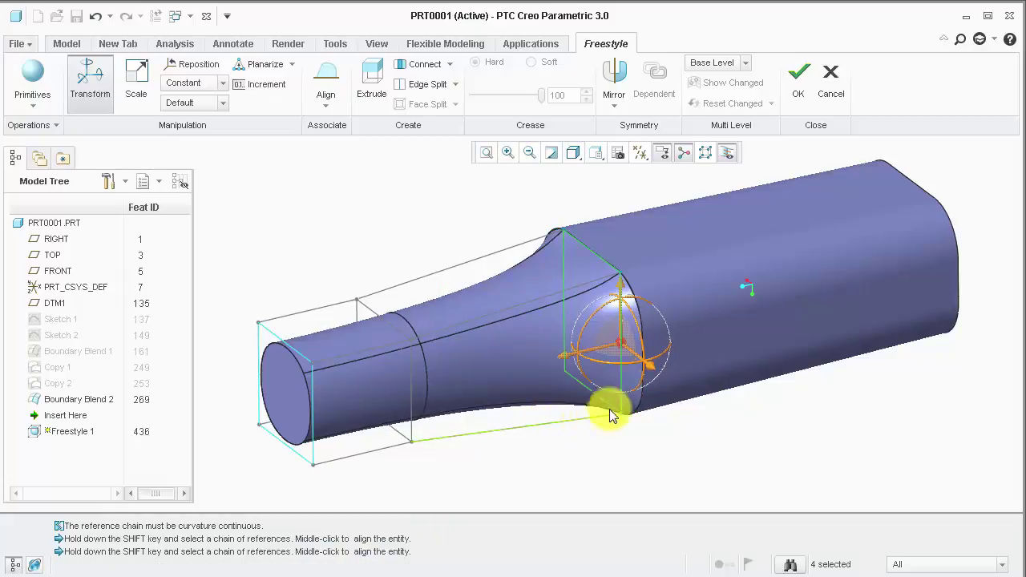
pyautogui.scroll(-5, 666, 372)
pyautogui.scroll(-2, 641, 353)
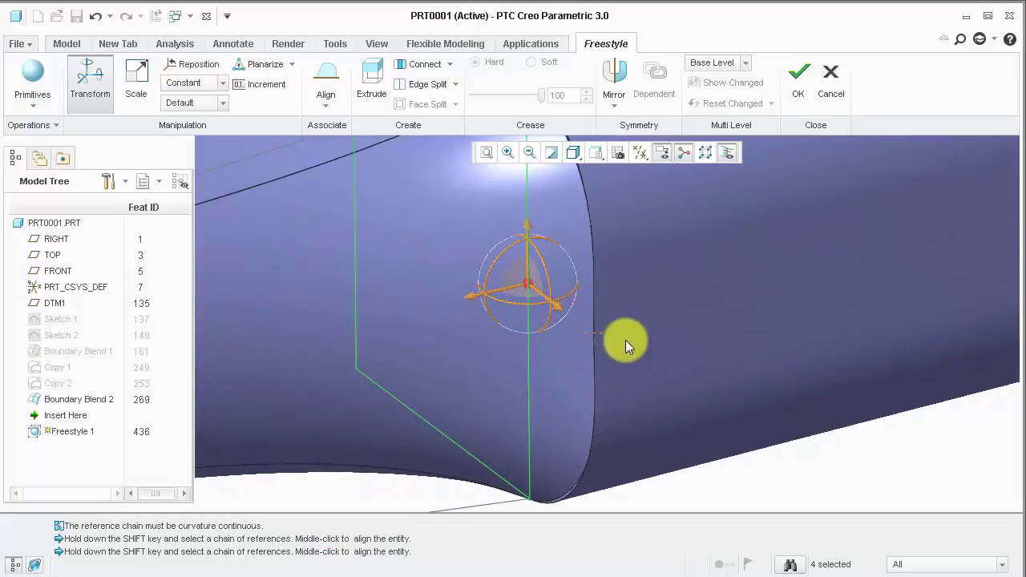
pyautogui.rightClick(601, 340)
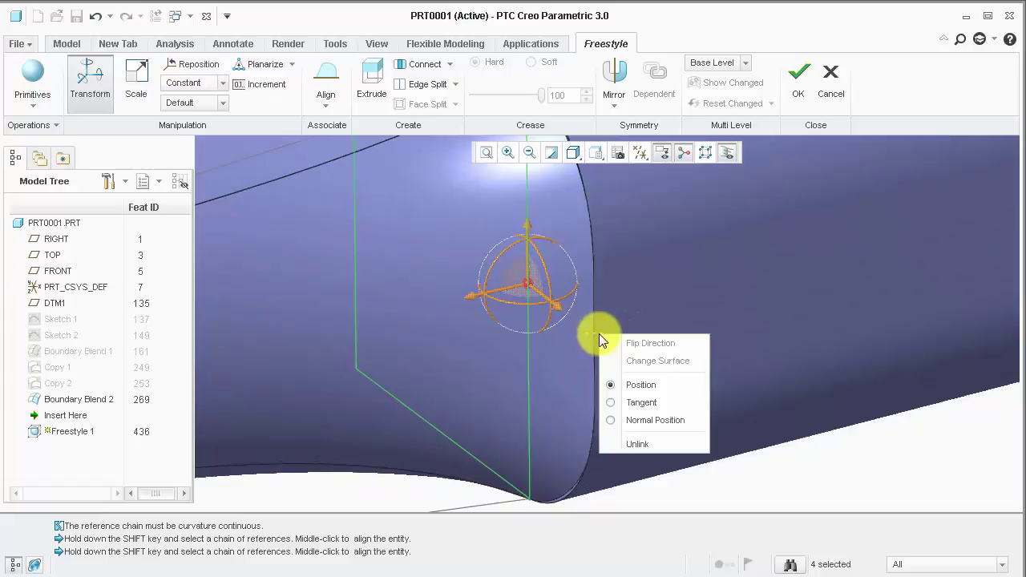
pyautogui.click(697, 404)
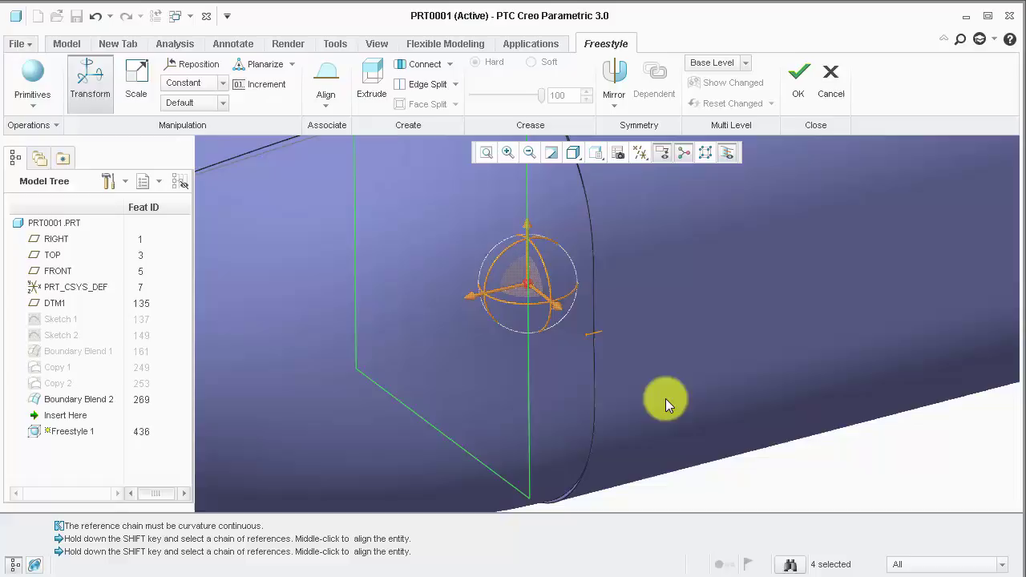
pyautogui.hotkey('ctrl', 'd')
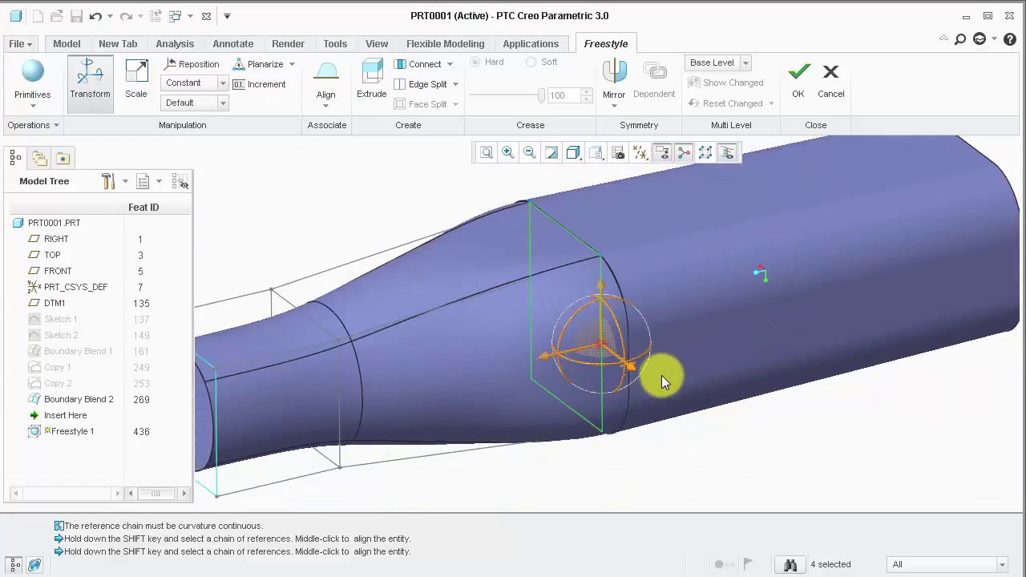
# Unlink the alignment so the cylinder's end becomes a straight flare.
pyautogui.scroll(5, 661, 375)
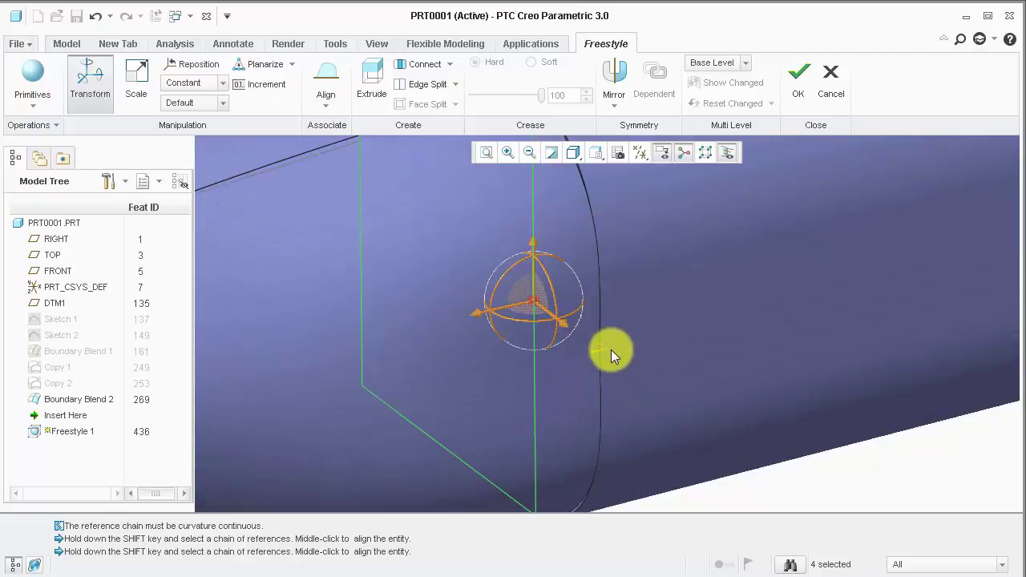
pyautogui.rightClick(607, 349)
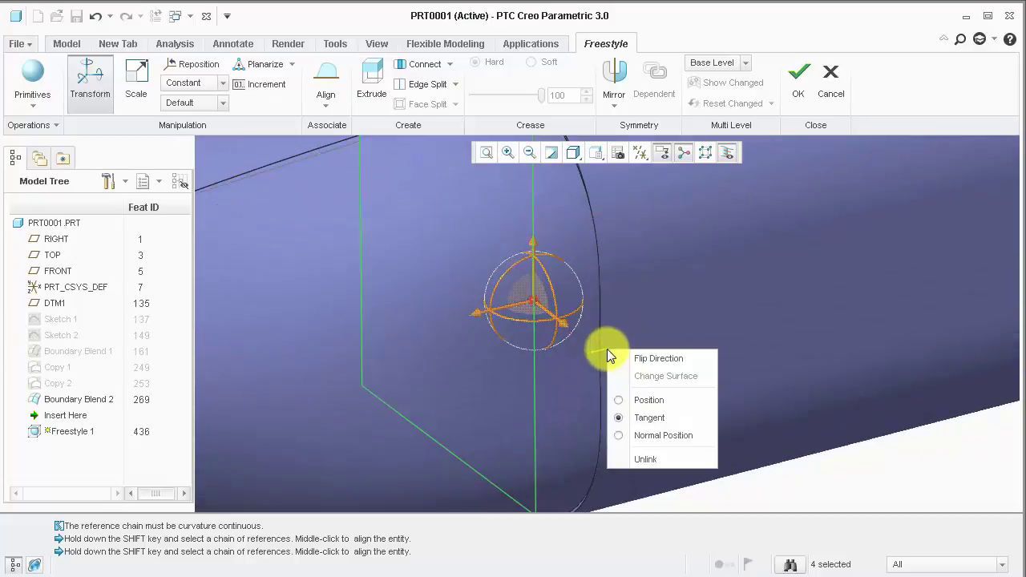
pyautogui.click(659, 453)
pyautogui.hotkey('ctrl', 'd')
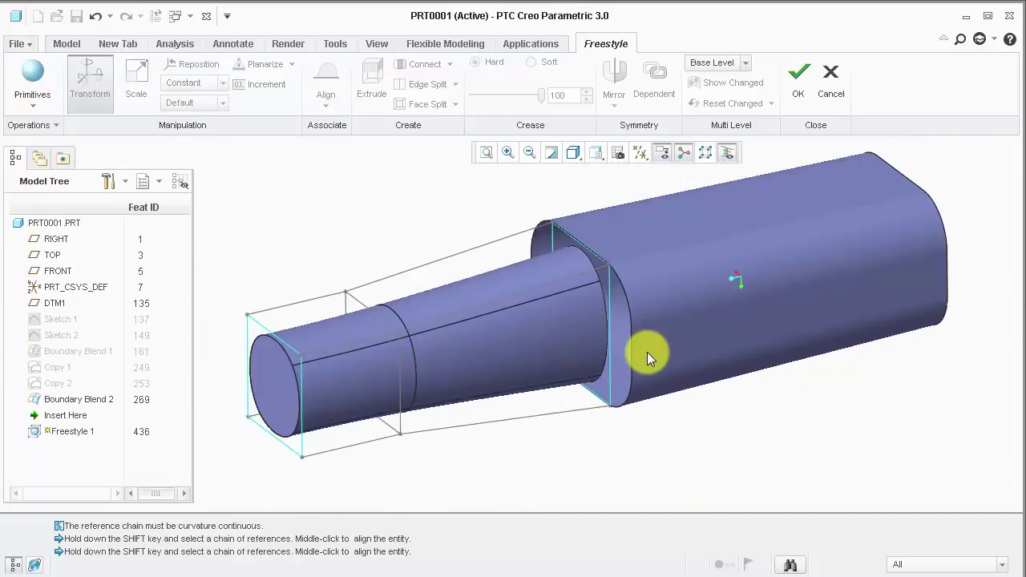
# Finish the Freestyle feature and suppress Boundary Blend 2.
pyautogui.click(798, 84)
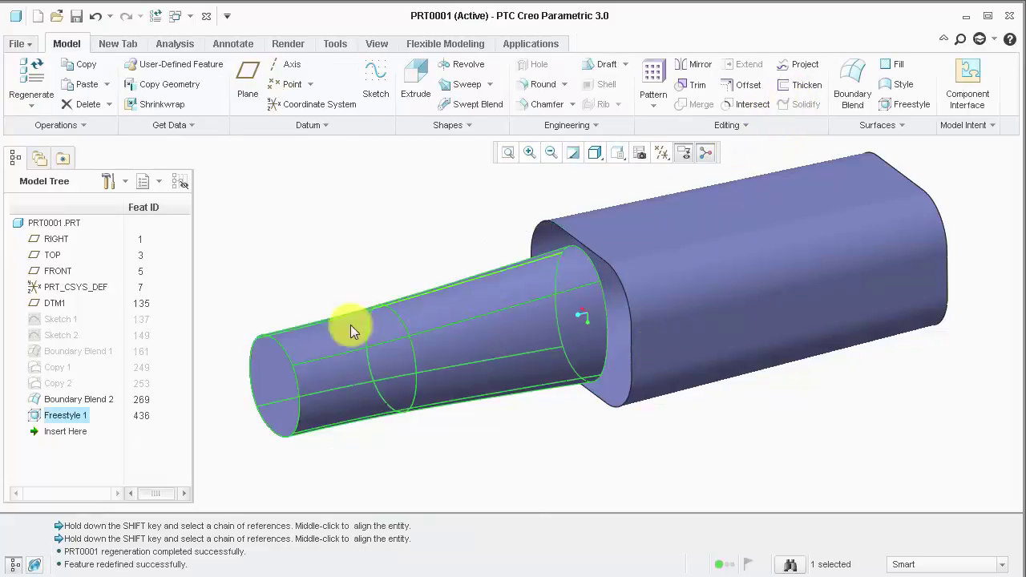
pyautogui.rightClick(96, 394)
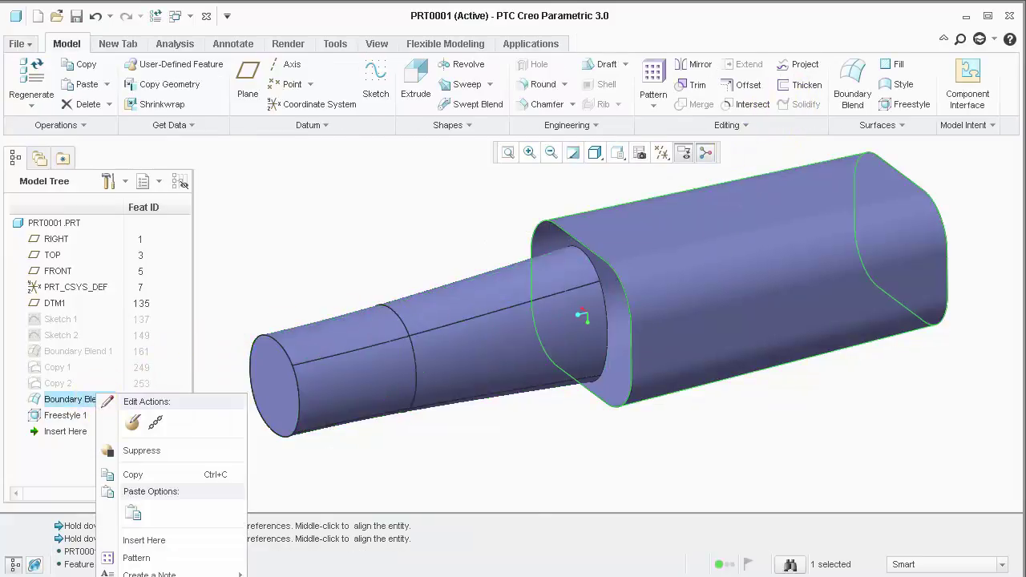
pyautogui.click(141, 450)
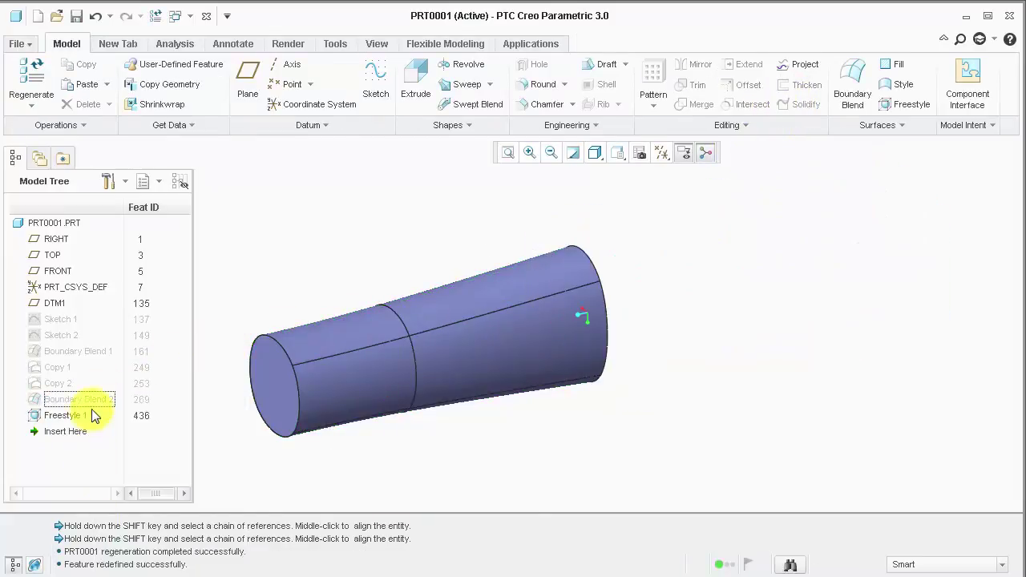
# Resume Boundary Blend 1 and bring up the Freestyle 1 context menu.
pyautogui.rightClick(80, 354)
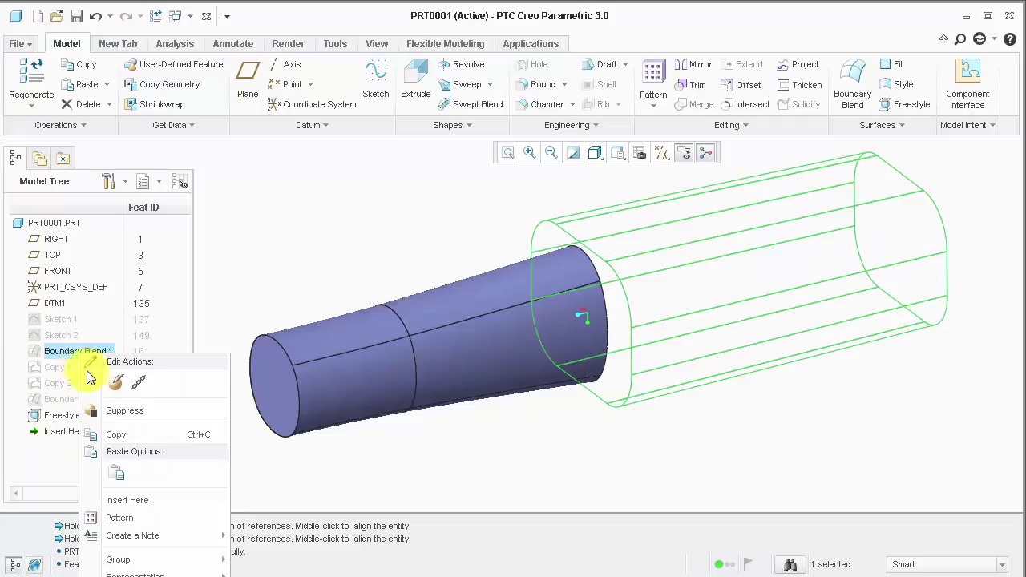
pyautogui.click(135, 572)
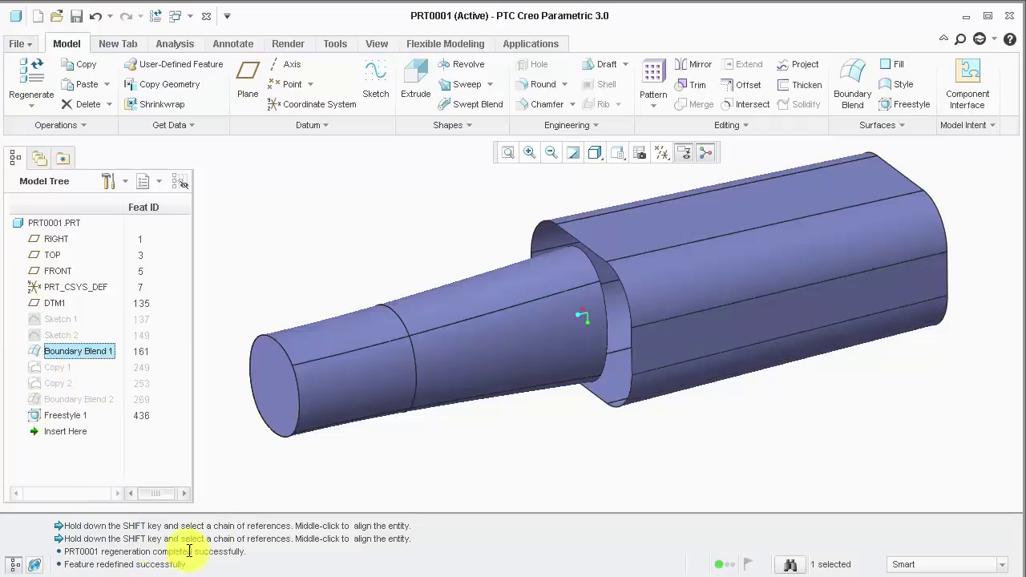
pyautogui.click(407, 387)
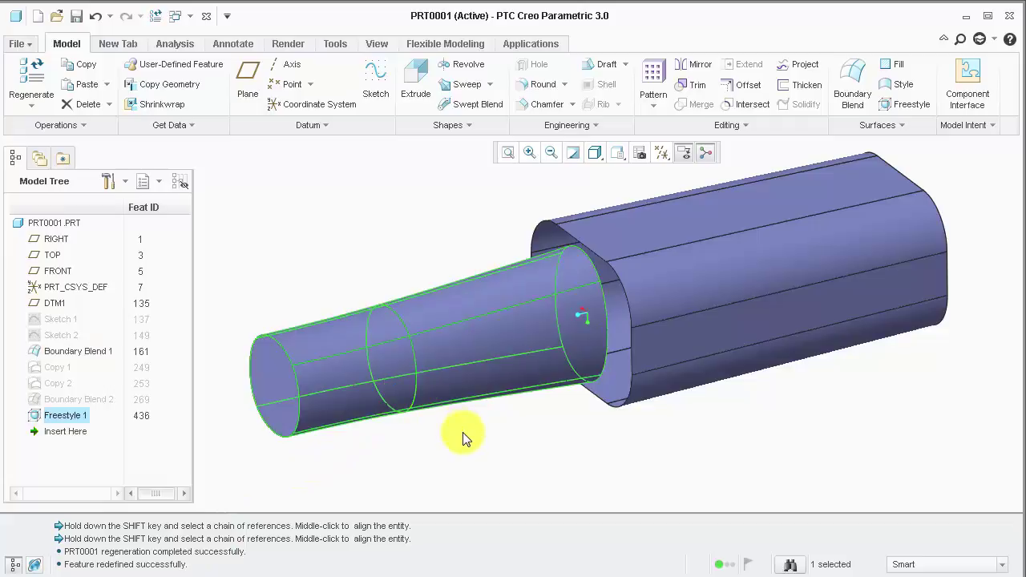
pyautogui.rightClick(465, 434)
pyautogui.click(497, 463)
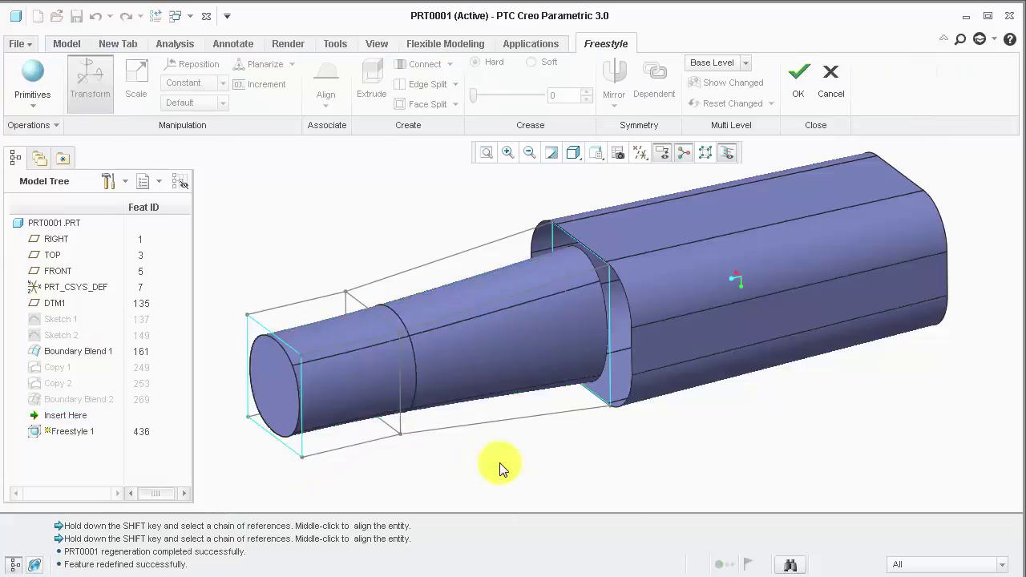
pyautogui.moveTo(499, 468); pyautogui.dragTo(473, 442, button='middle')
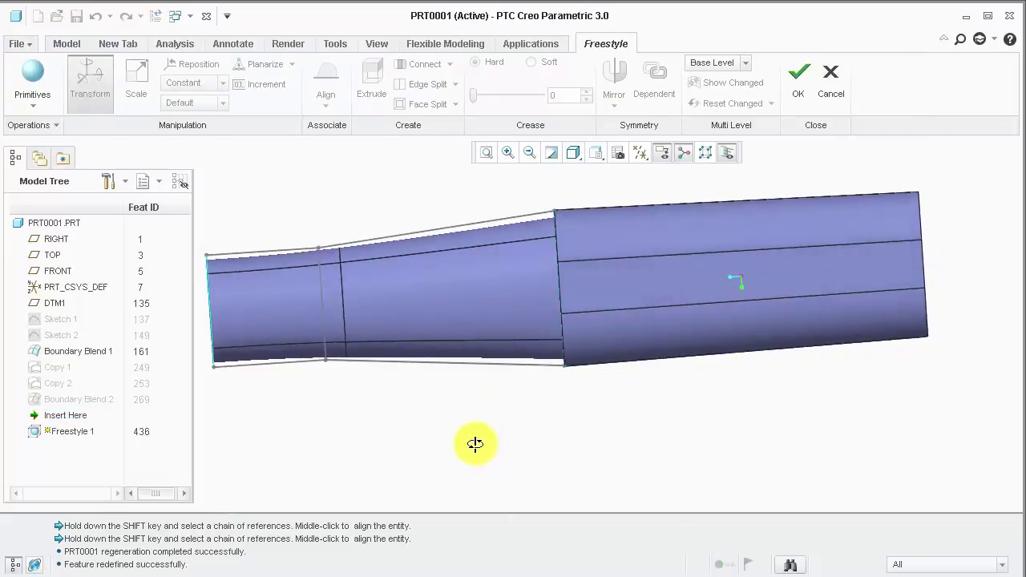
pyautogui.moveTo(514, 186); pyautogui.dragTo(606, 393)
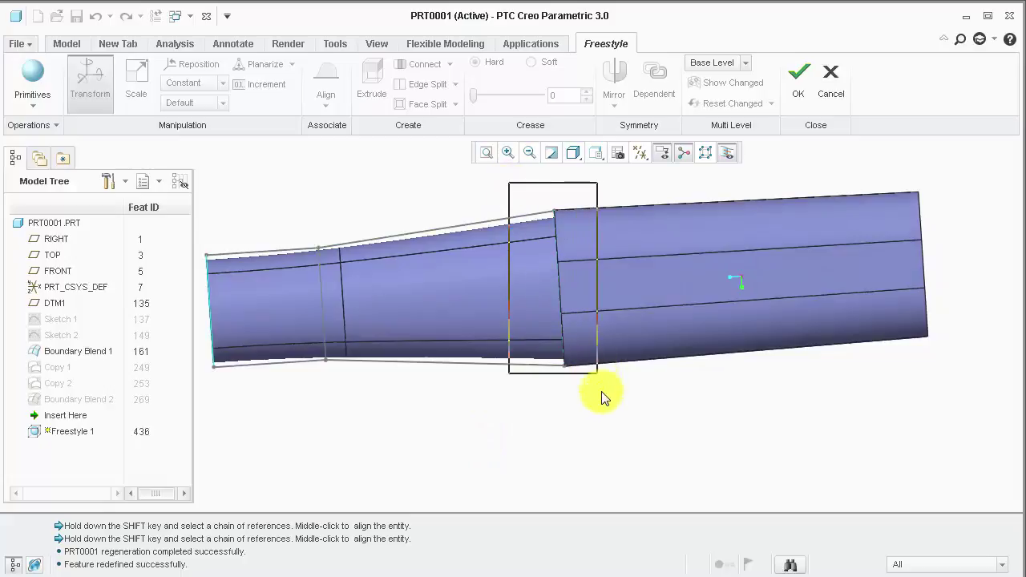
pyautogui.moveTo(477, 408); pyautogui.dragTo(428, 377, button='middle')
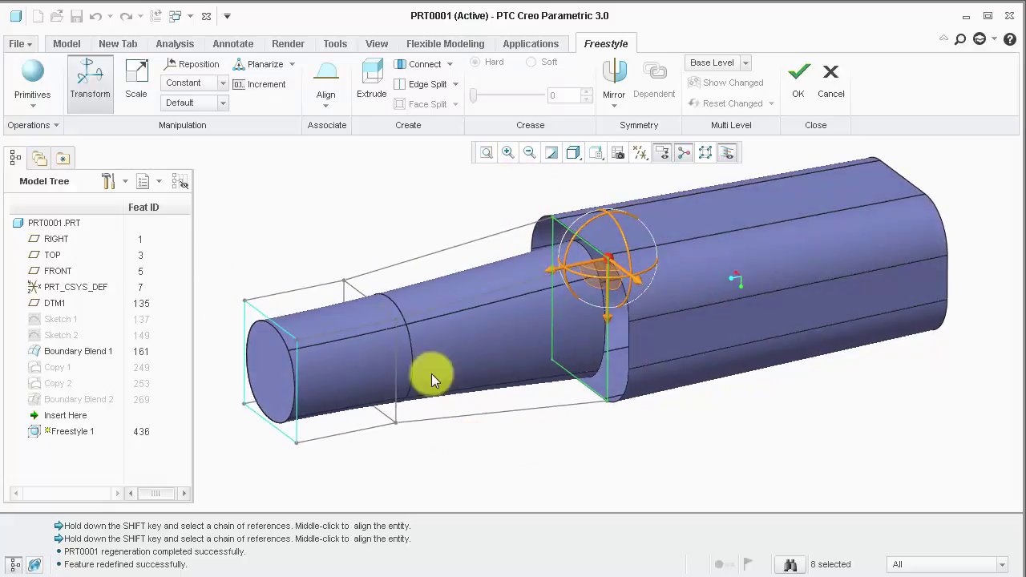
pyautogui.click(326, 98)
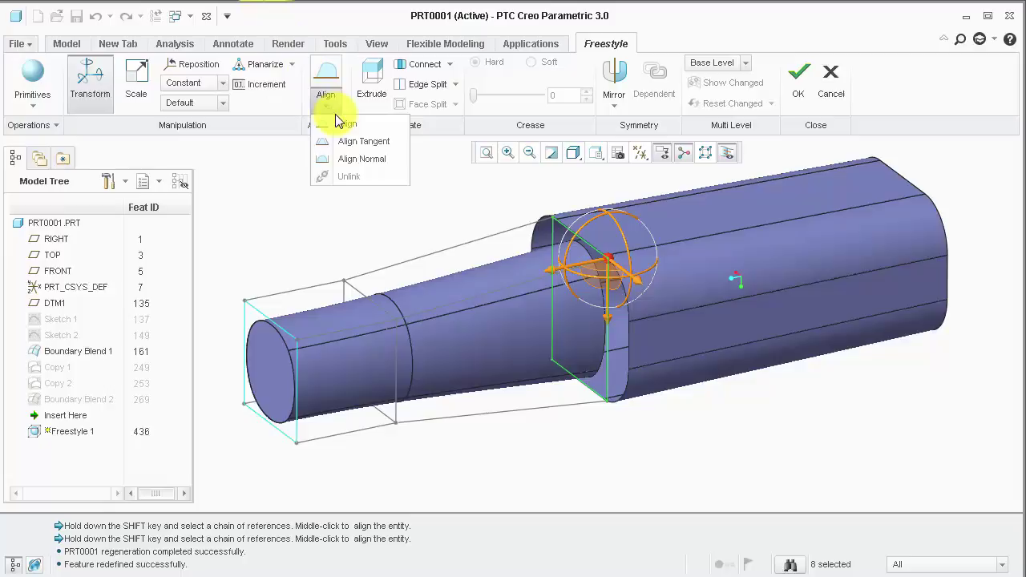
pyautogui.click(339, 126)
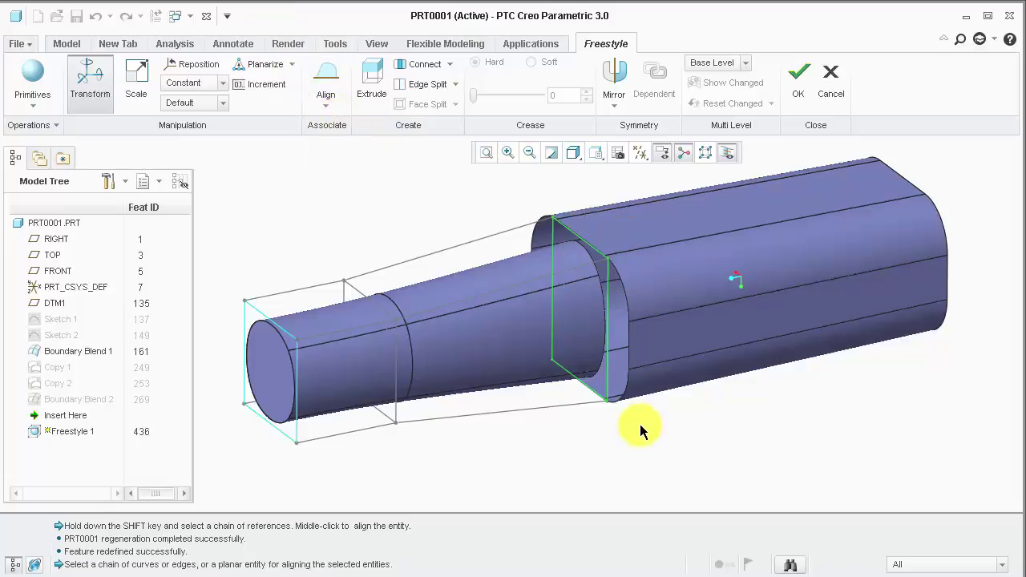
pyautogui.click(627, 366)
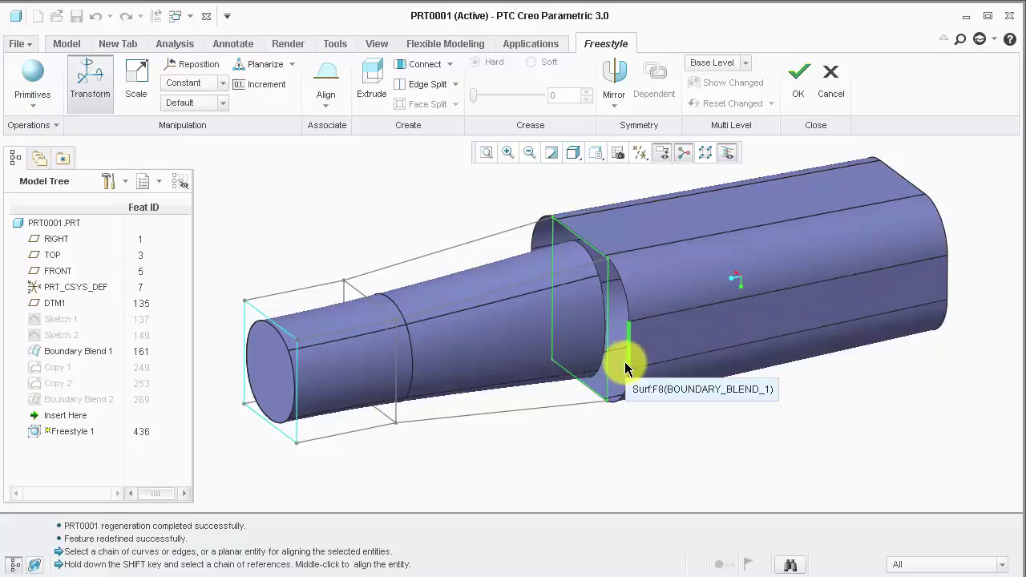
pyautogui.click(608, 366)
pyautogui.click(596, 367)
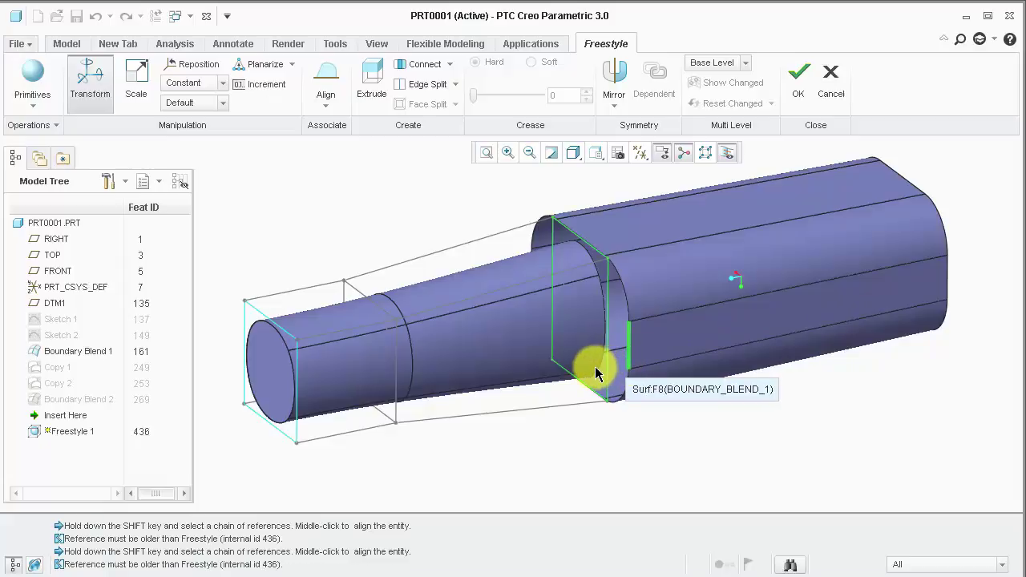
pyautogui.click(557, 401)
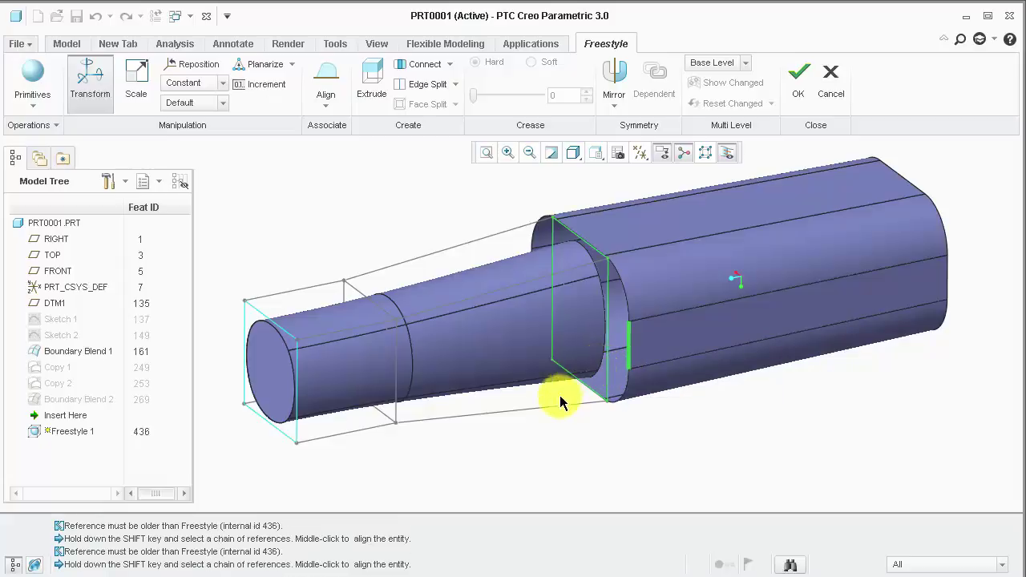
pyautogui.click(537, 381)
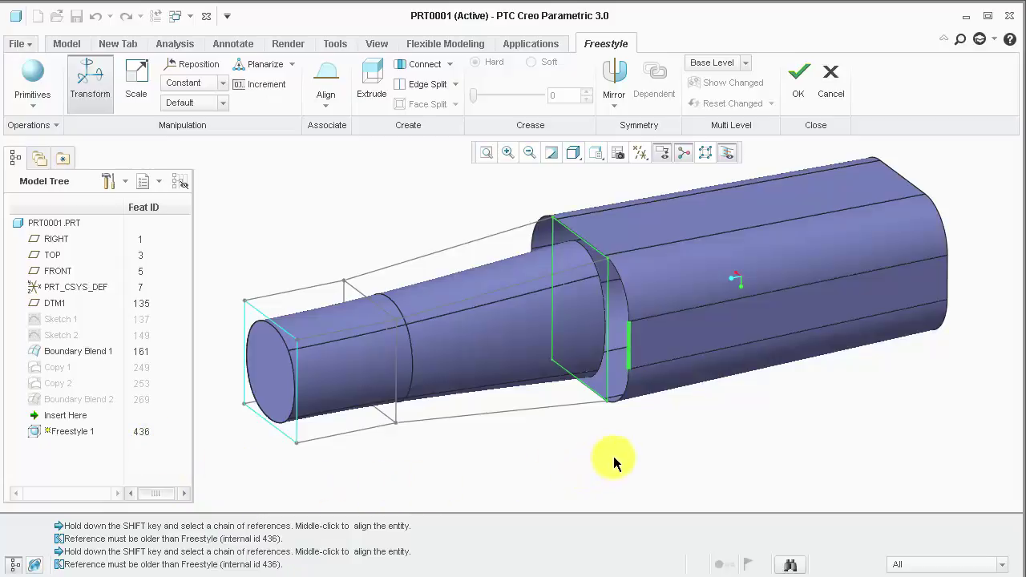
pyautogui.click(625, 394)
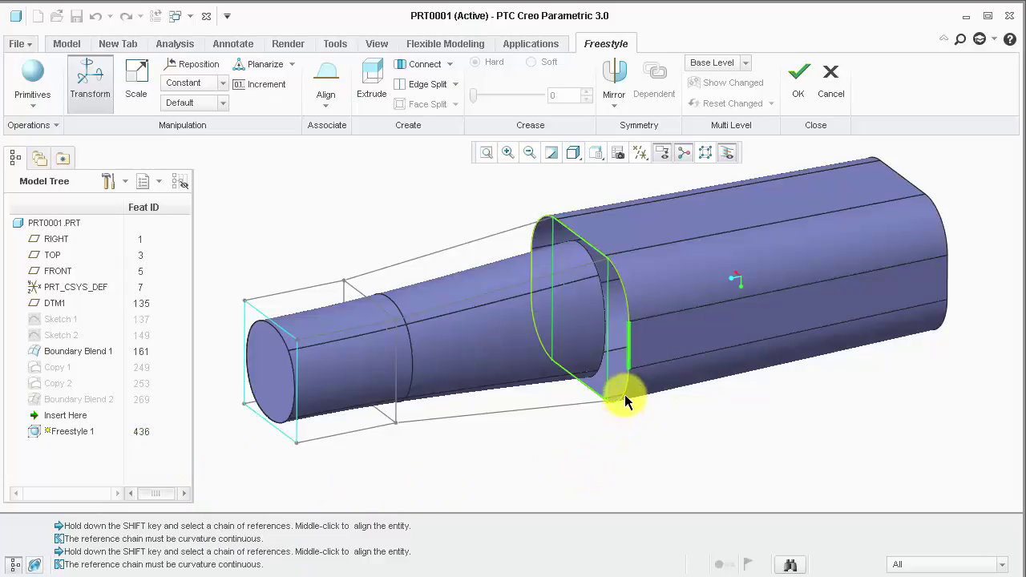
pyautogui.click(626, 395)
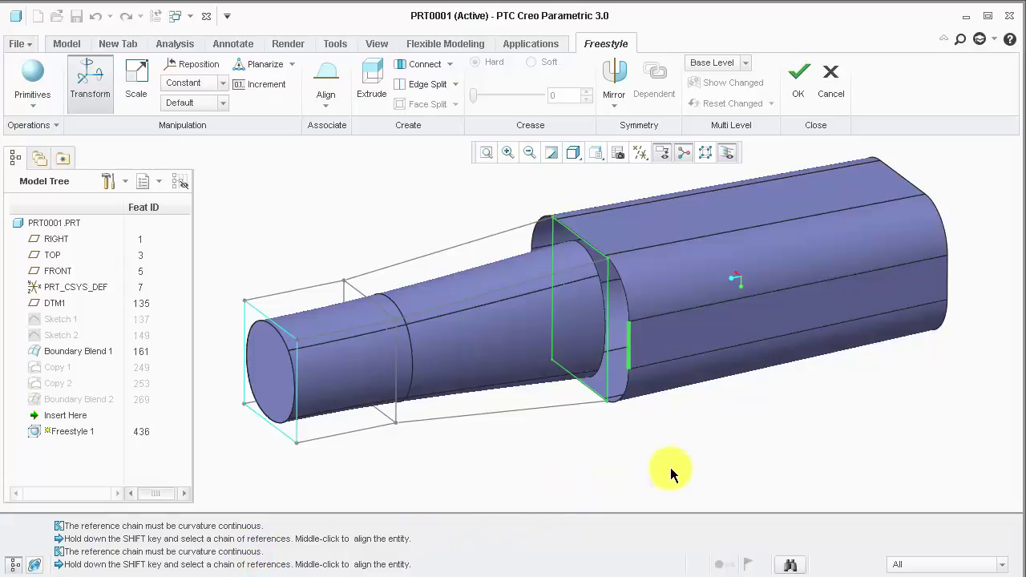
# Discard the Freestyle edit and select the Boundary Blend 1 surface.
pyautogui.click(834, 77)
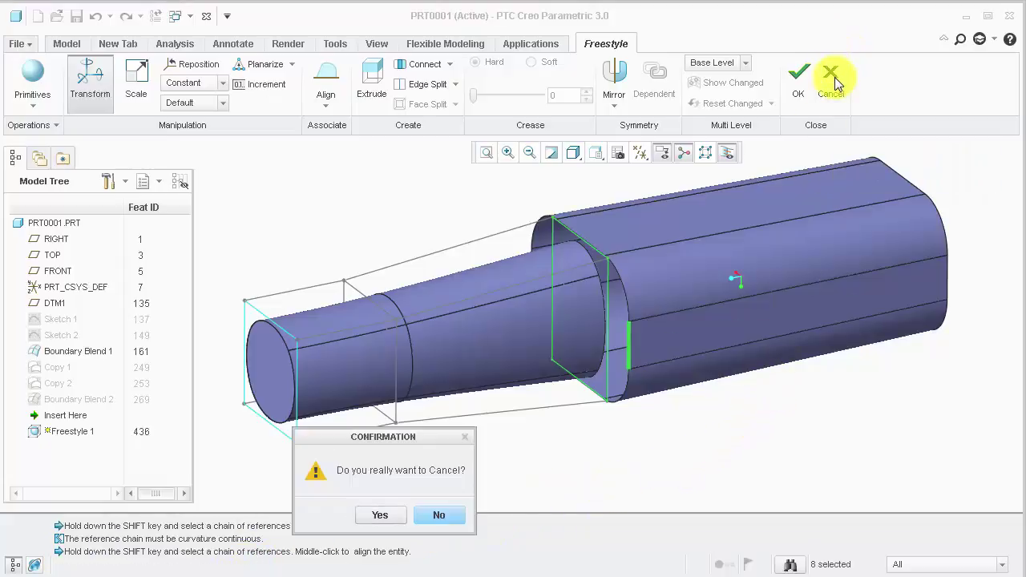
pyautogui.click(381, 515)
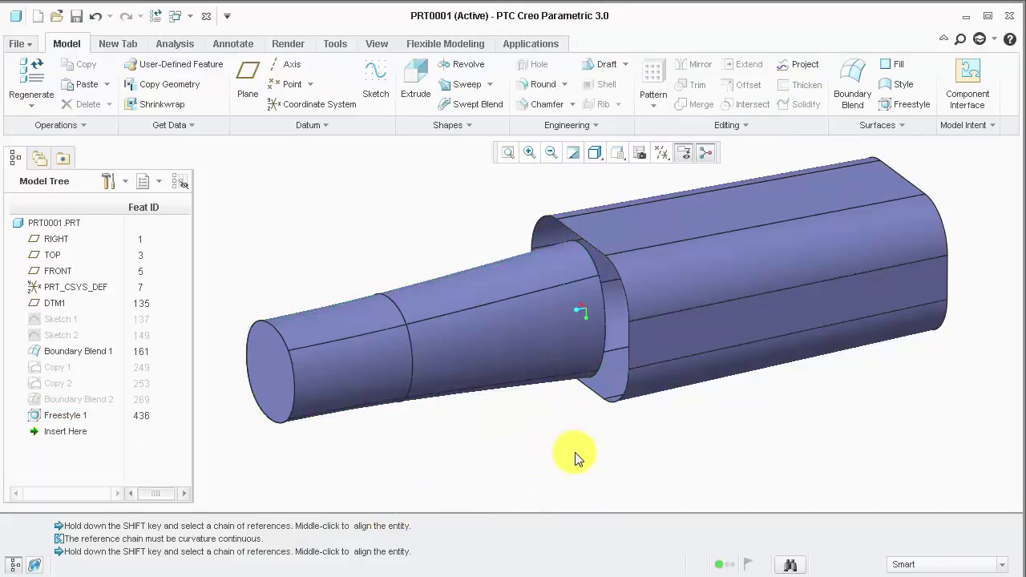
pyautogui.click(642, 386)
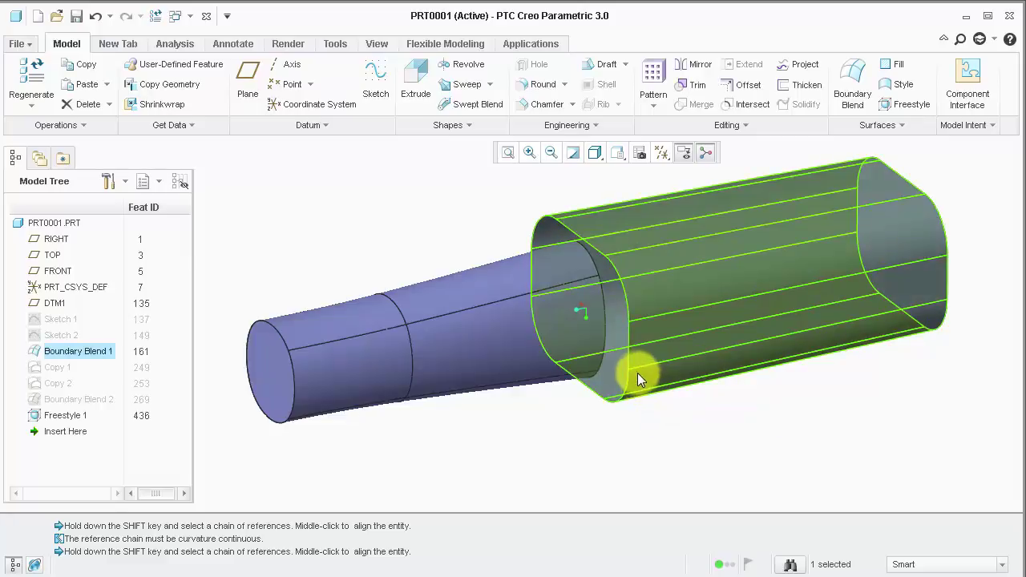
# Select the tangent edge loop at the blend/box junction and copy it.
pyautogui.click(629, 359)
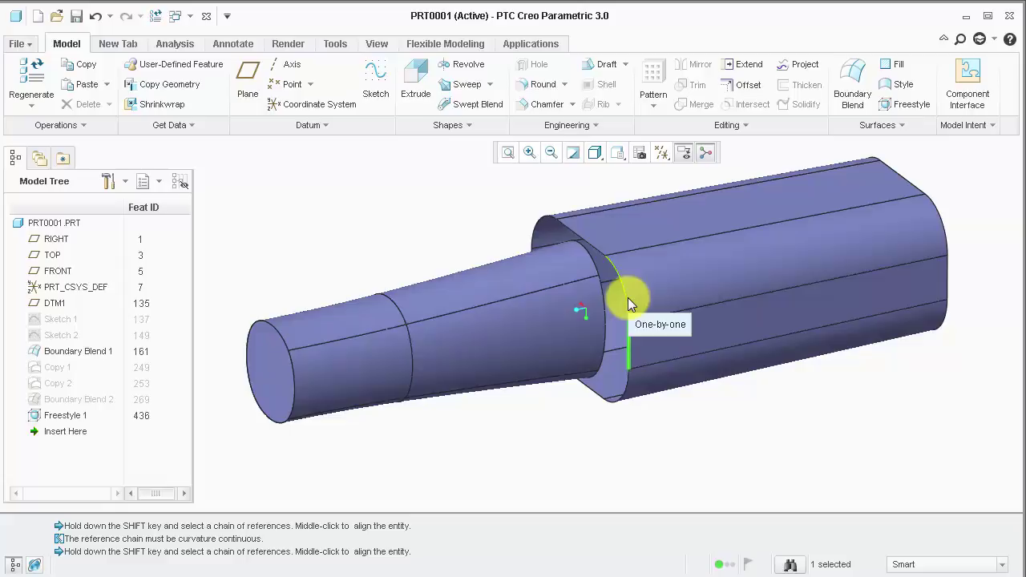
pyautogui.keyDown('shift'); pyautogui.rightClick(628, 297); pyautogui.keyUp('shift')
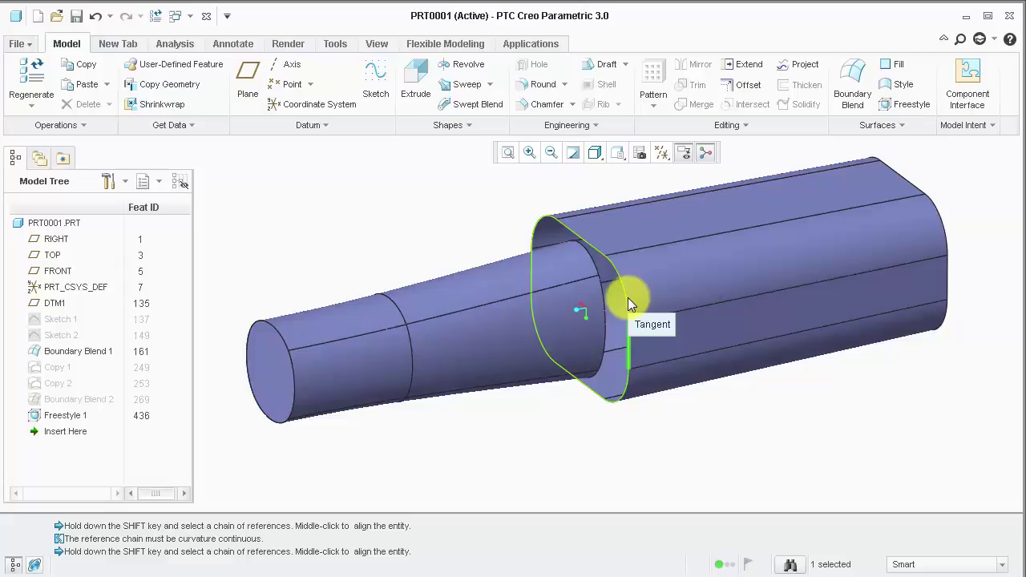
pyautogui.keyDown('shift'); pyautogui.click(628, 298); pyautogui.keyUp('shift')
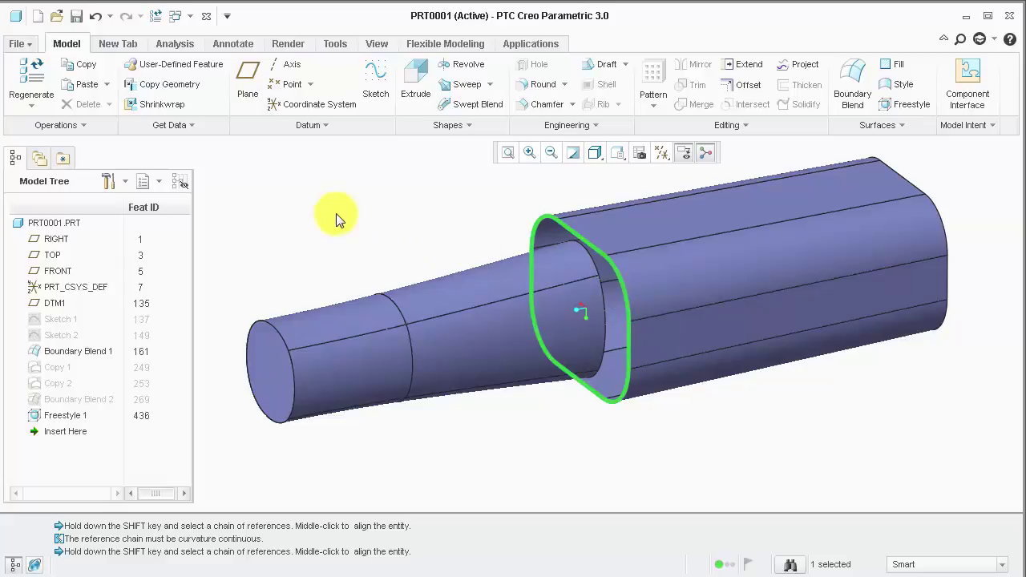
pyautogui.click(80, 66)
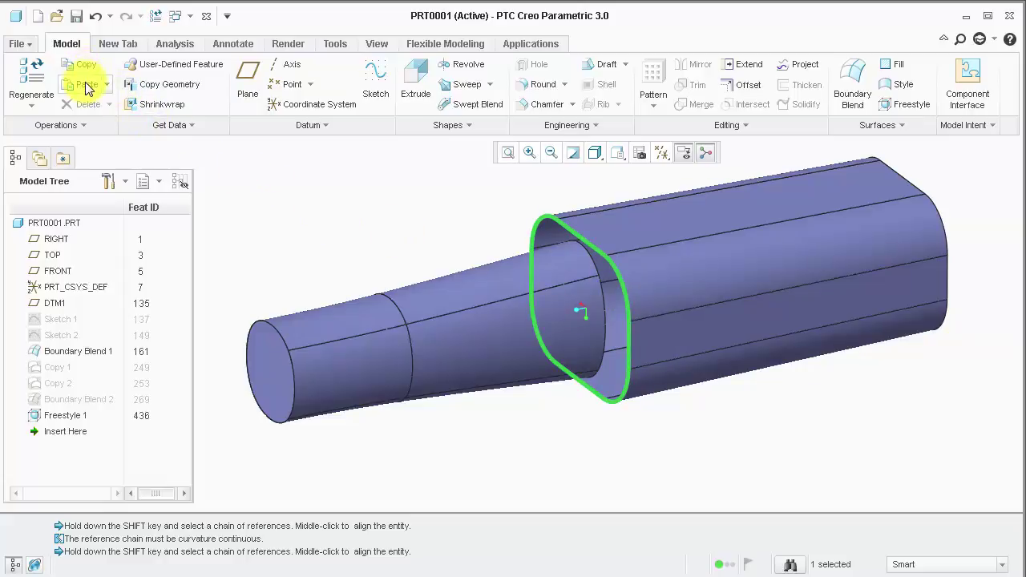
# Paste the loop as Approximate curve Copy 3 and move it above Freestyle 1.
pyautogui.click(84, 83)
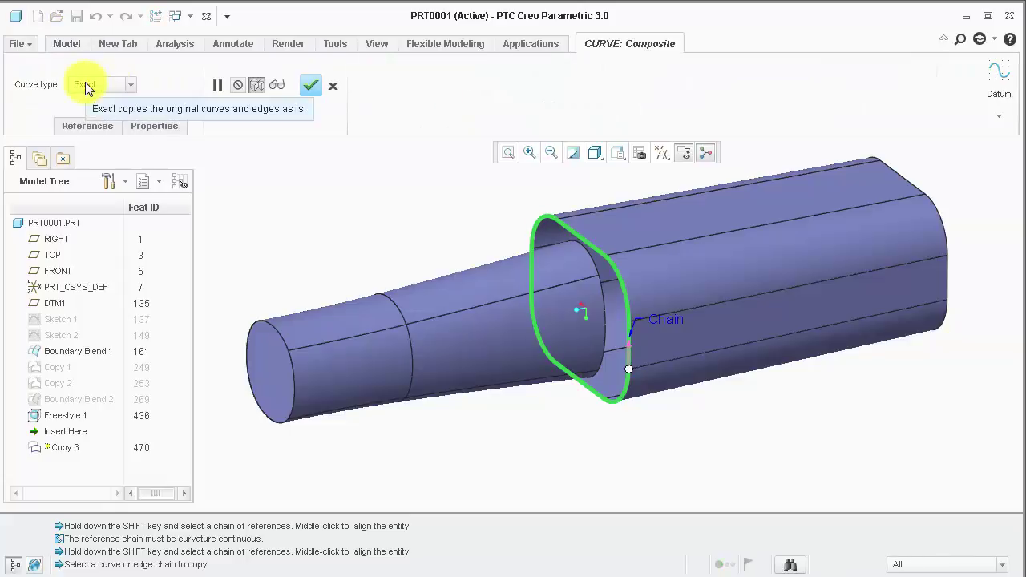
pyautogui.click(85, 83)
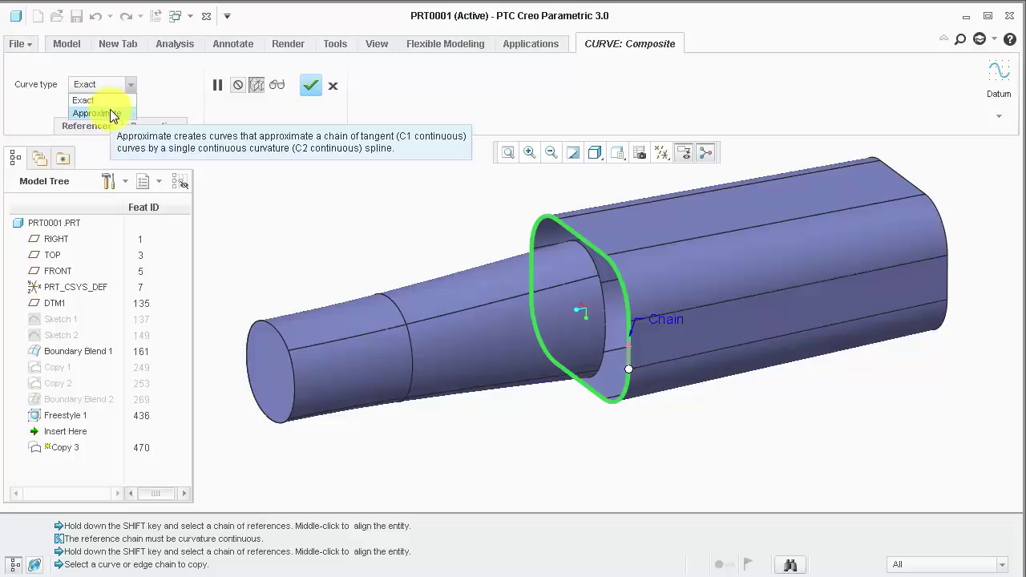
pyautogui.click(112, 115)
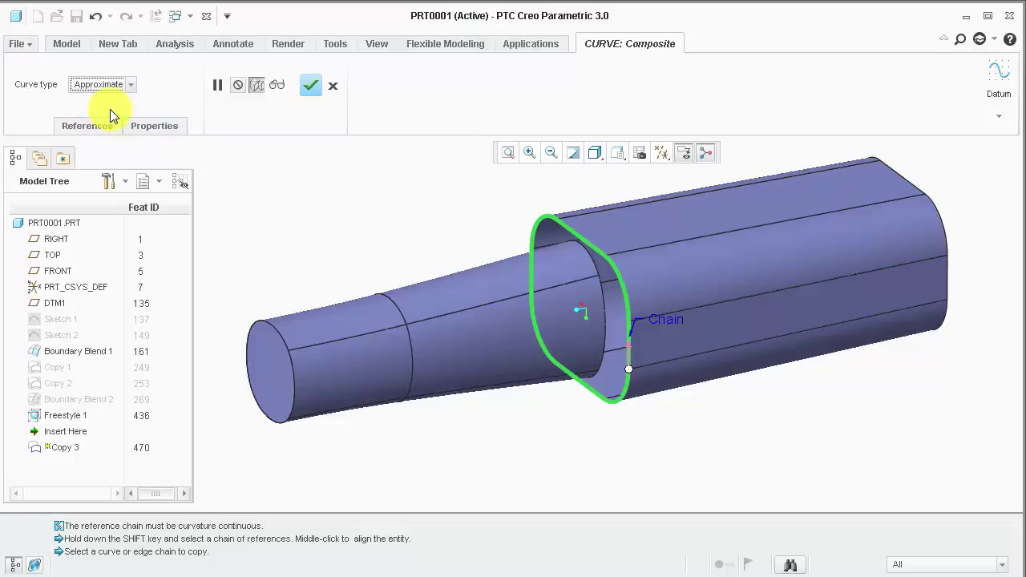
pyautogui.click(310, 87)
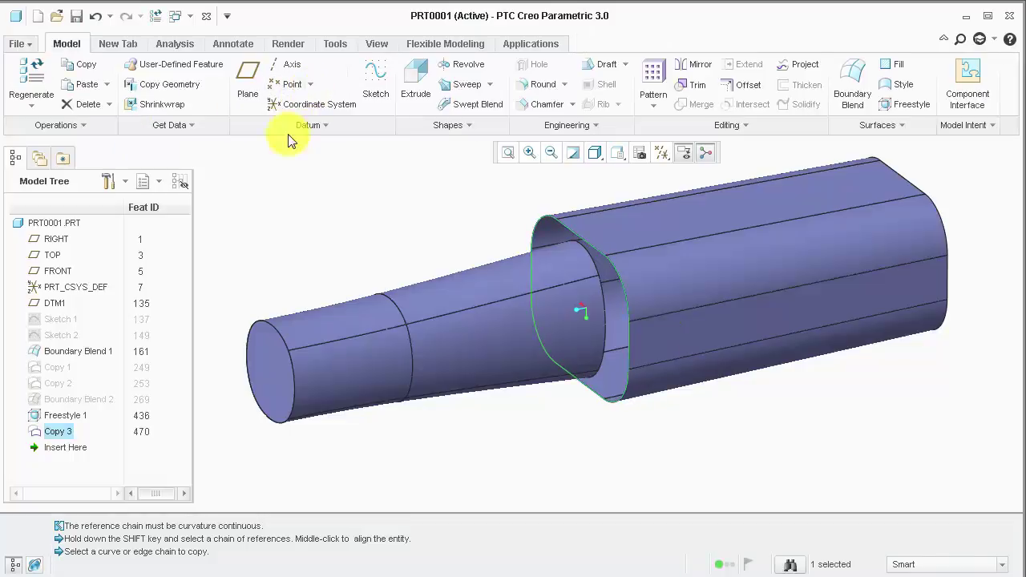
pyautogui.moveTo(63, 433)
pyautogui.mouseDown()
pyautogui.moveTo(51, 405)
pyautogui.moveTo(59, 413)
pyautogui.mouseUp()
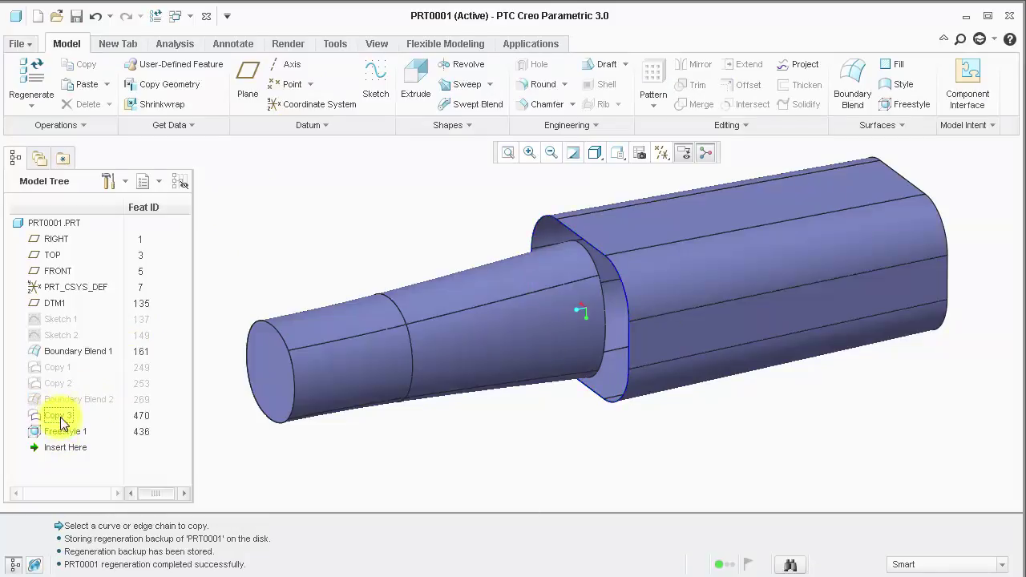
pyautogui.rightClick(68, 438)
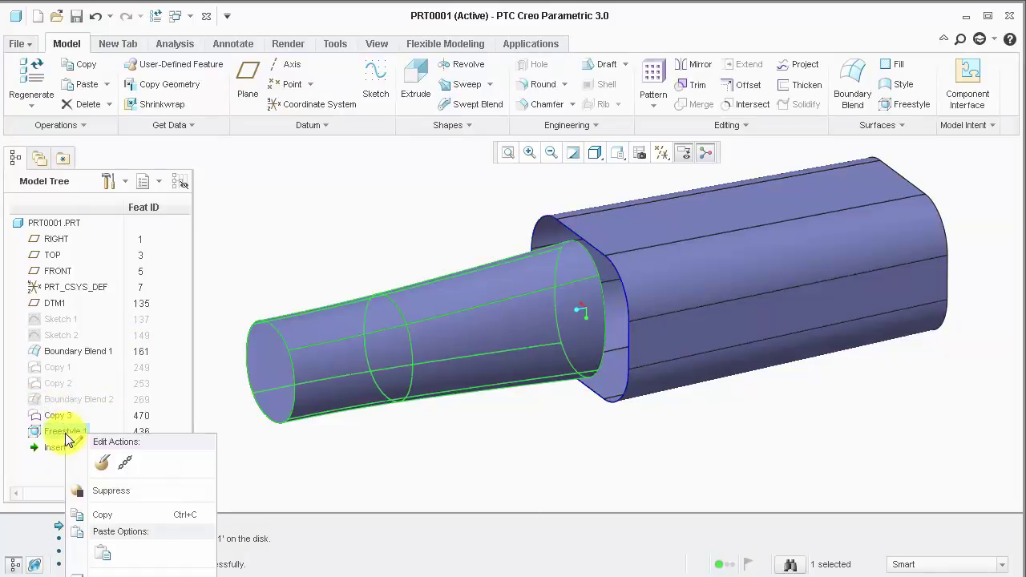
# Reopen Freestyle 1 and box-select the mesh edges at the junction end.
pyautogui.click(101, 457)
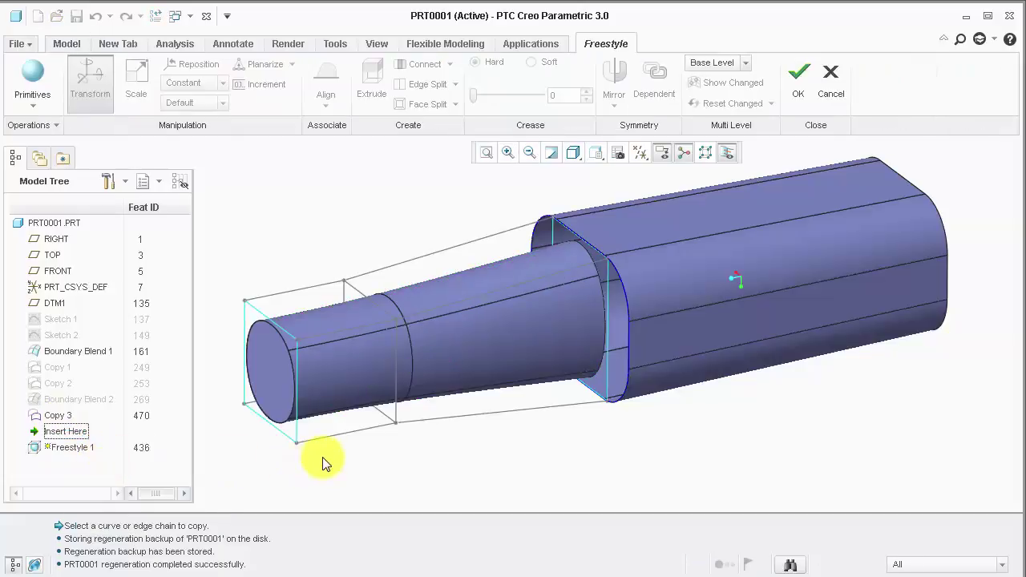
pyautogui.moveTo(322, 457); pyautogui.dragTo(309, 439, button='middle')
pyautogui.click(302, 437)
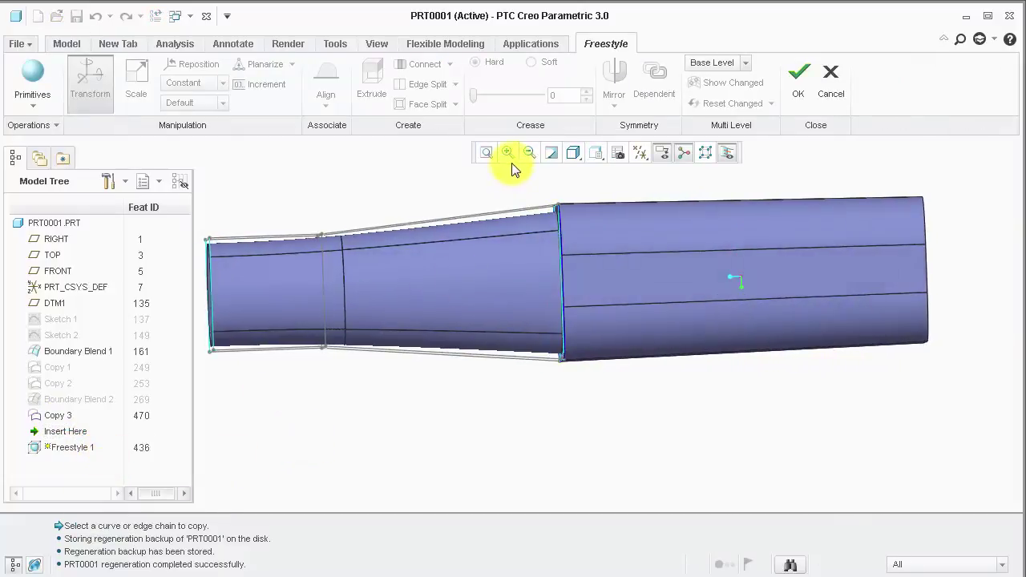
pyautogui.moveTo(515, 181); pyautogui.dragTo(603, 407)
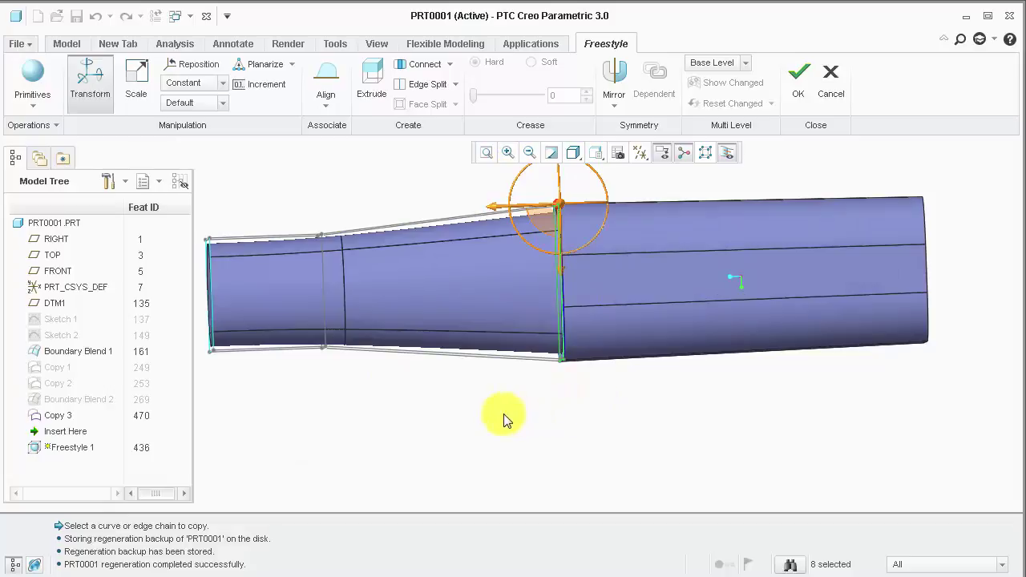
pyautogui.moveTo(504, 417); pyautogui.dragTo(524, 435, button='middle')
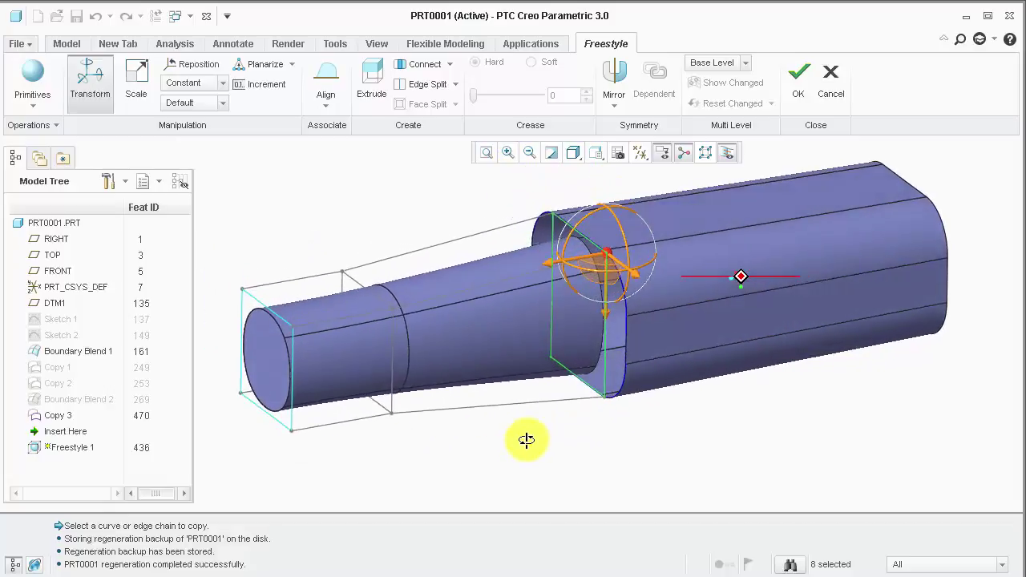
# Start an Align on those edges and pick the Copy 3 curve loop as reference.
pyautogui.click(325, 94)
pyautogui.click(340, 124)
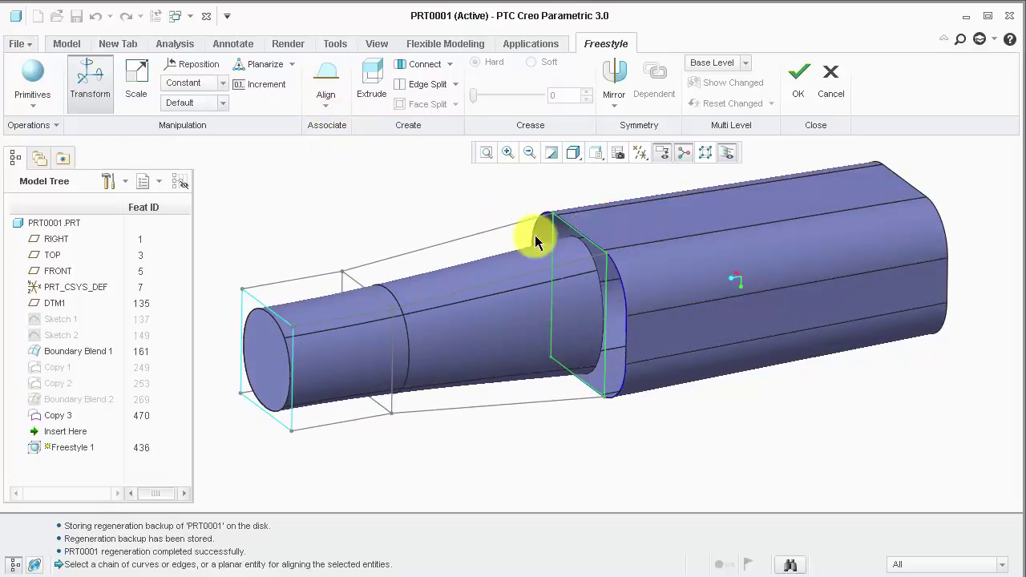
pyautogui.click(617, 292)
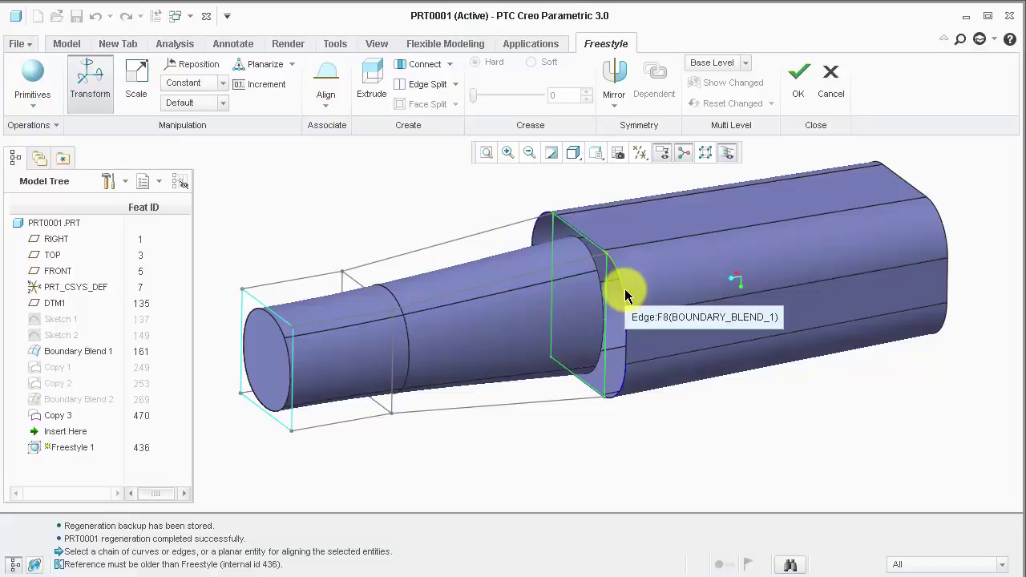
pyautogui.click(626, 296)
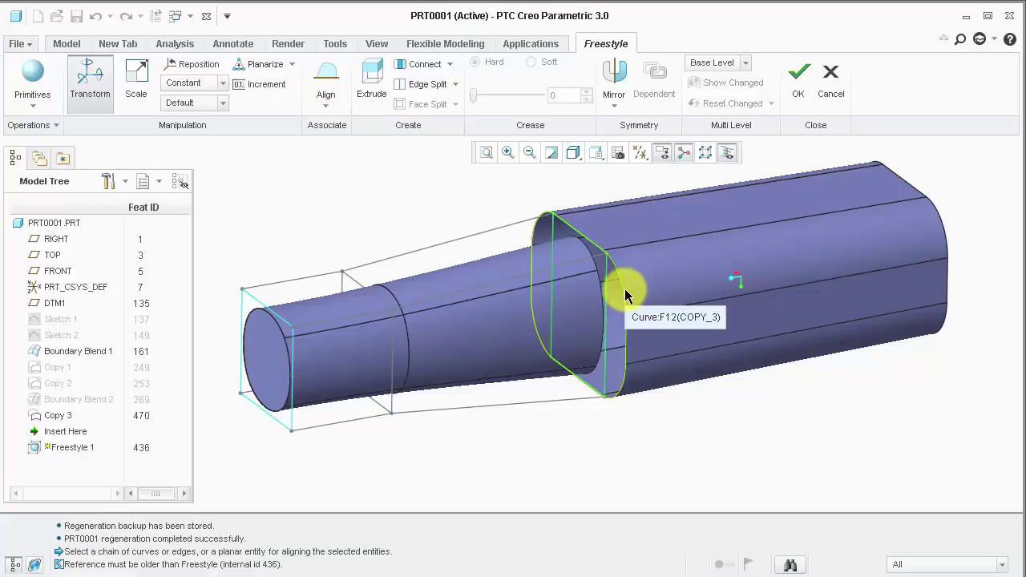
pyautogui.click(625, 296)
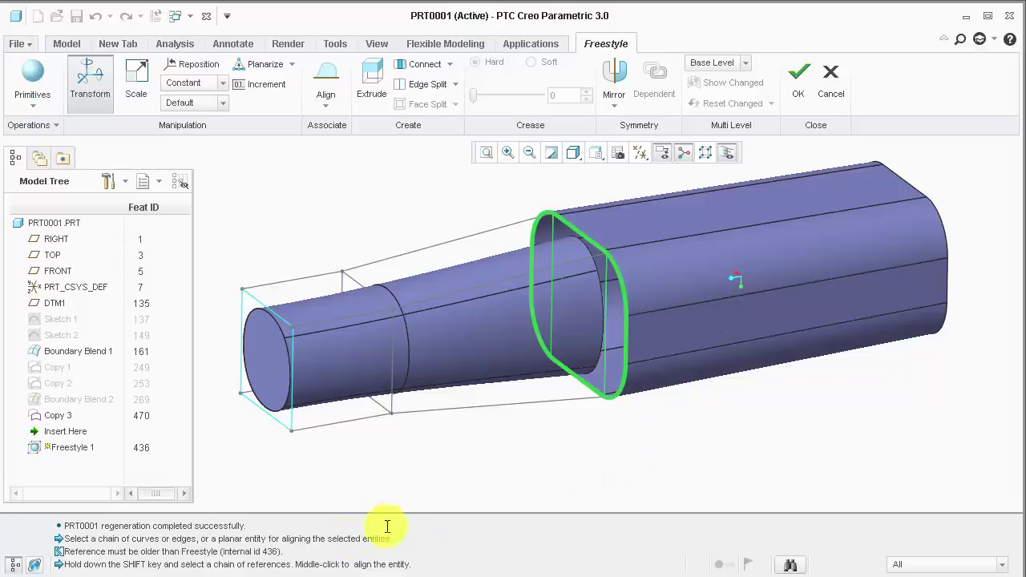
# Apply the mesh-end alignment to Copy 3 and set its continuity to Normal Position.
pyautogui.middleClick(567, 455)
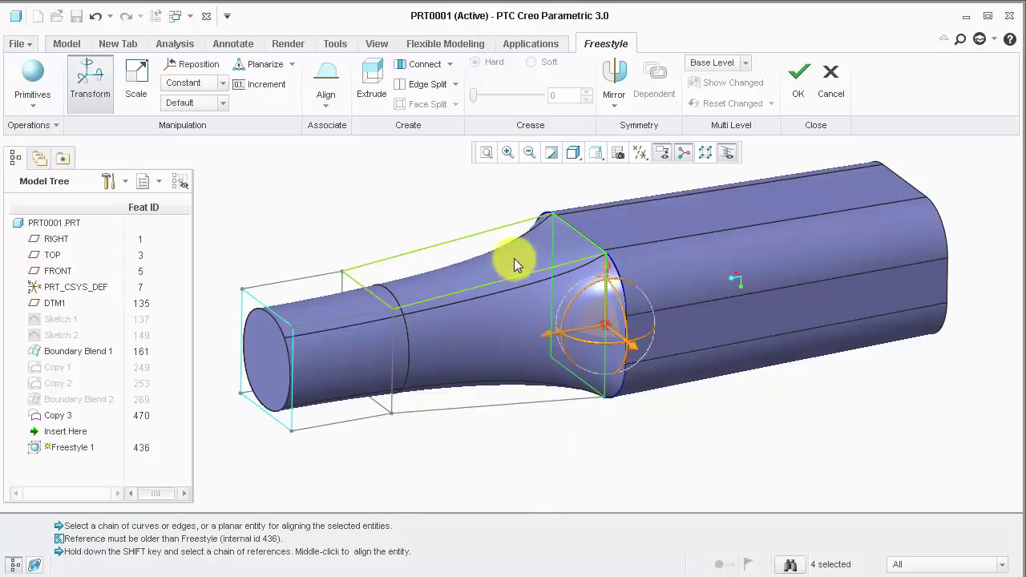
pyautogui.scroll(3, 514, 258)
pyautogui.scroll(1, 539, 275)
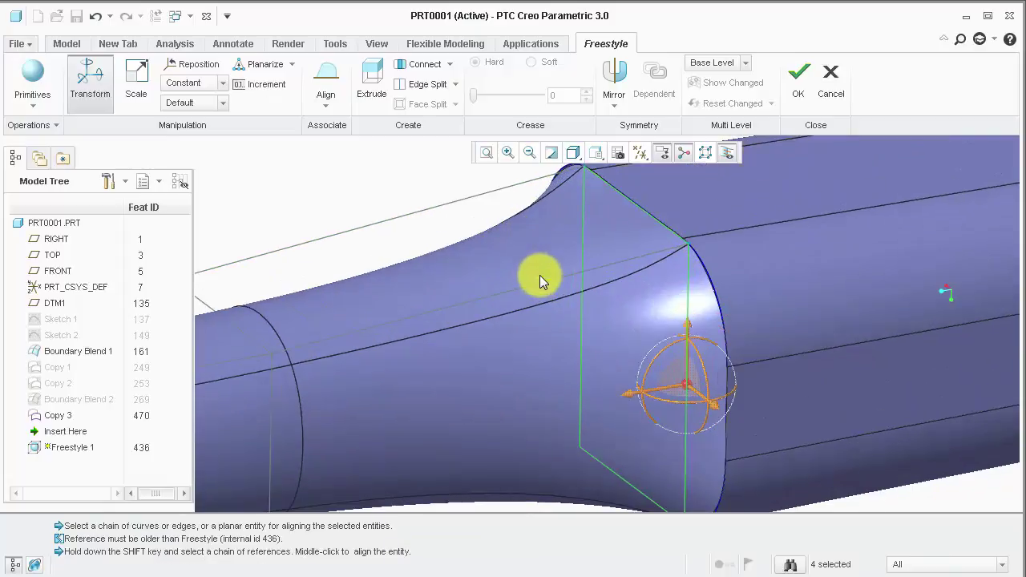
pyautogui.rightClick(539, 275)
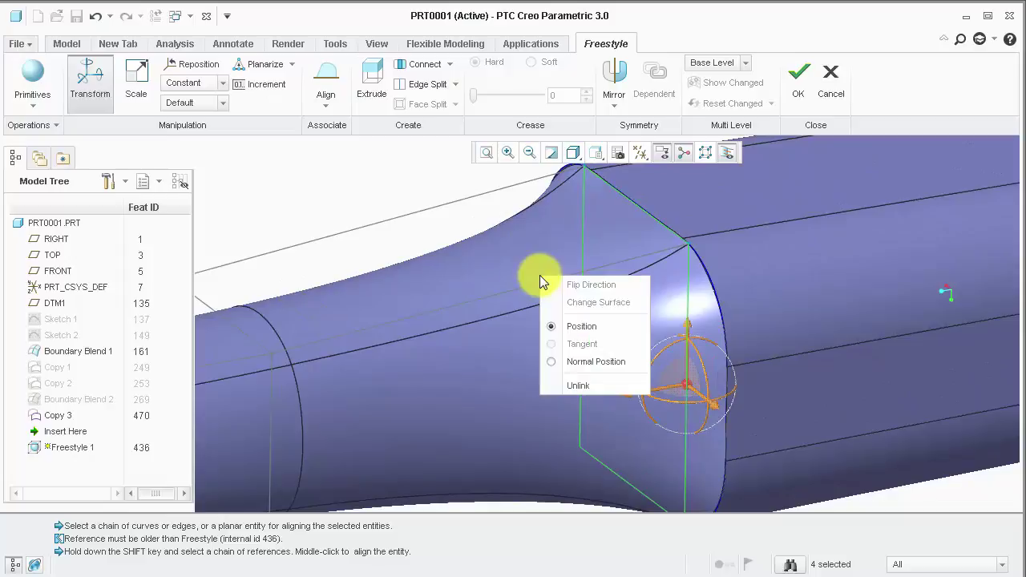
pyautogui.click(624, 362)
pyautogui.scroll(-5, 607, 345)
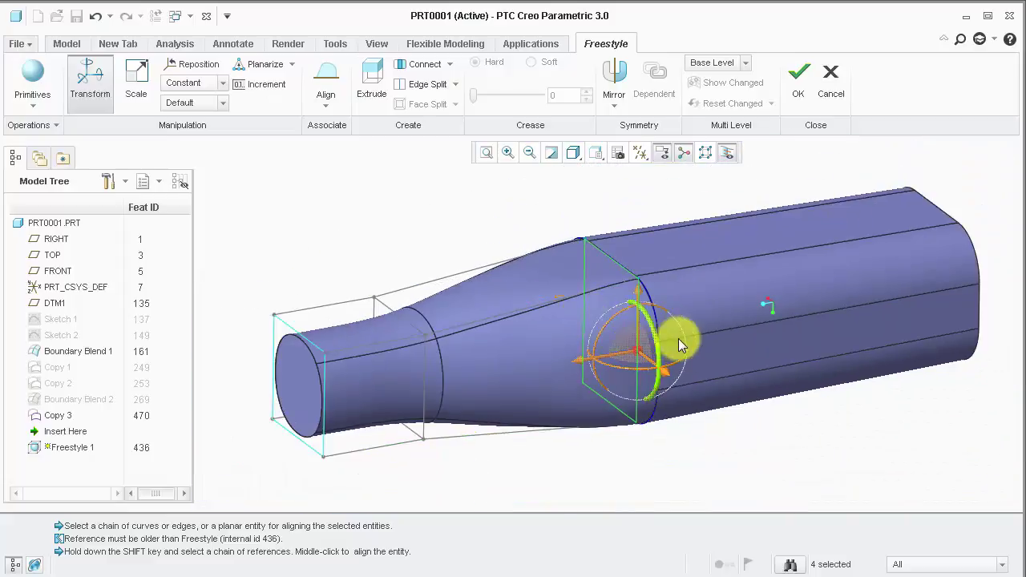